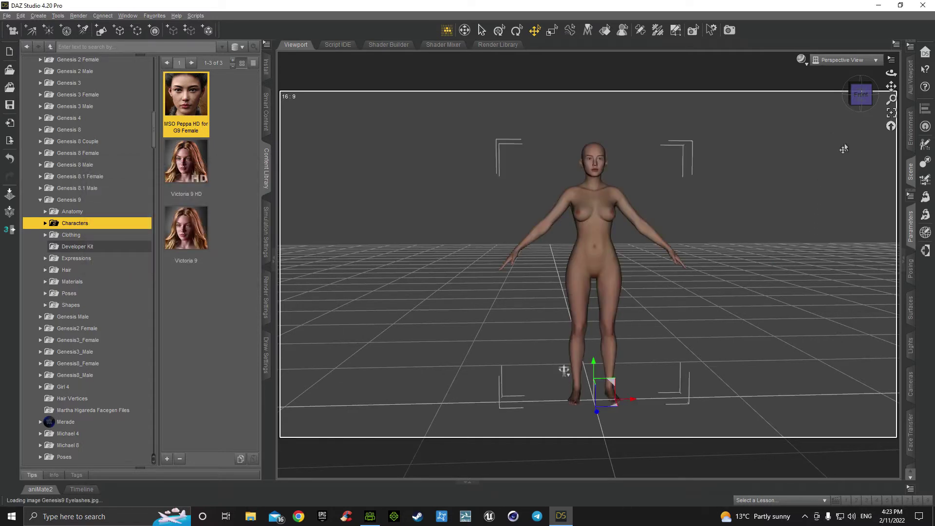
# - Snap to front view and browse to Genesis 9 Clothing > Second Circle > Peppa Bikini
pyautogui.click(859, 101)
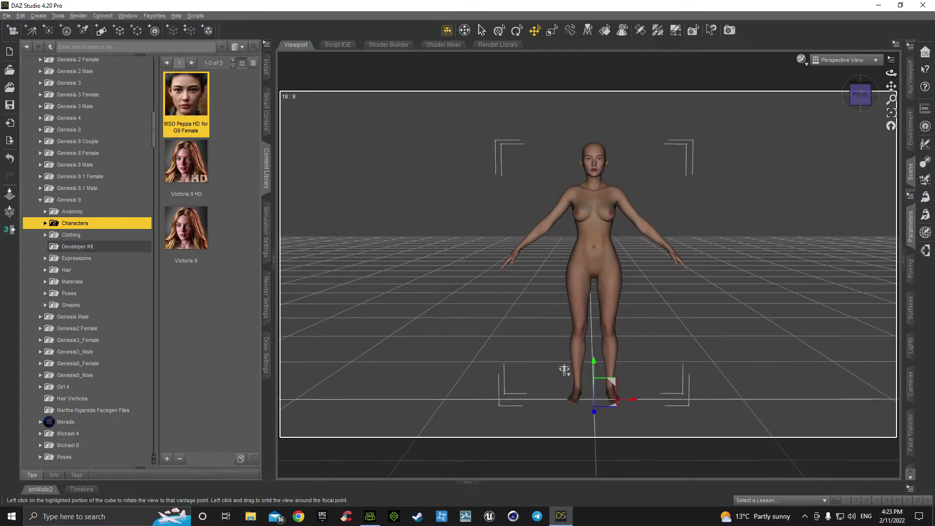
pyautogui.click(45, 235)
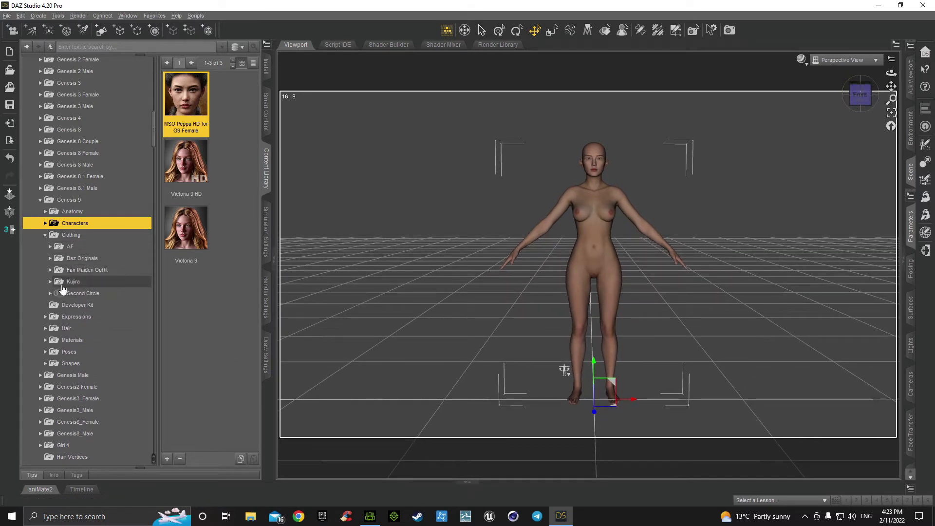
pyautogui.click(49, 281)
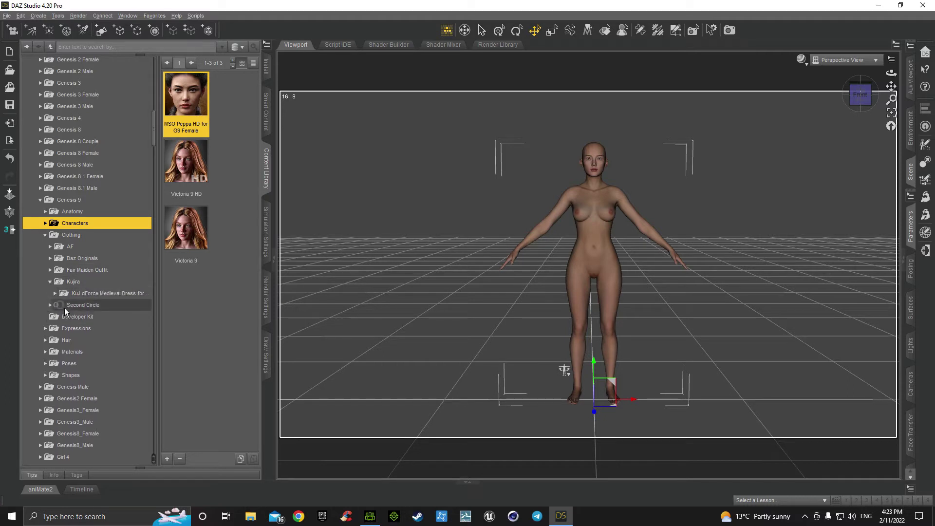
pyautogui.click(63, 305)
pyautogui.click(50, 305)
pyautogui.click(79, 317)
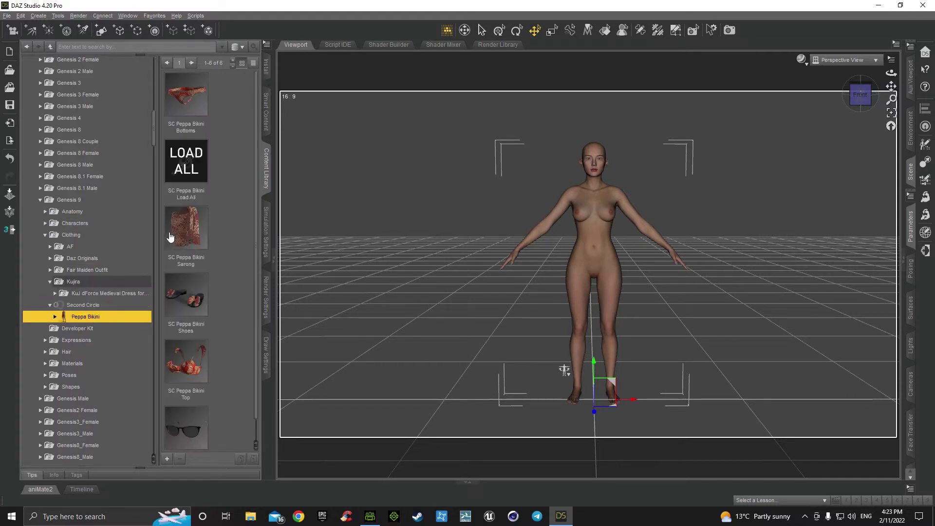
# - Put the Peppa Bikini Bottoms, Shoes and Top on the figure
pyautogui.doubleClick(187, 101)
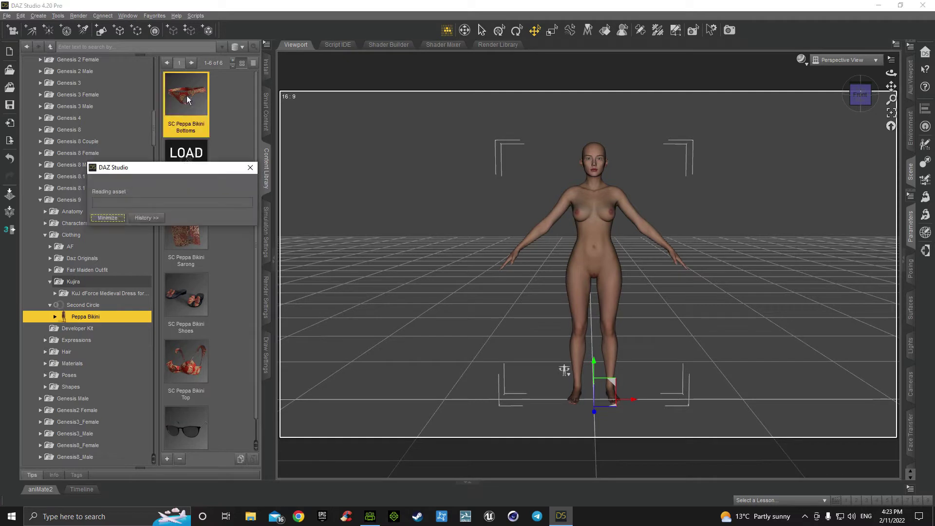
pyautogui.doubleClick(188, 292)
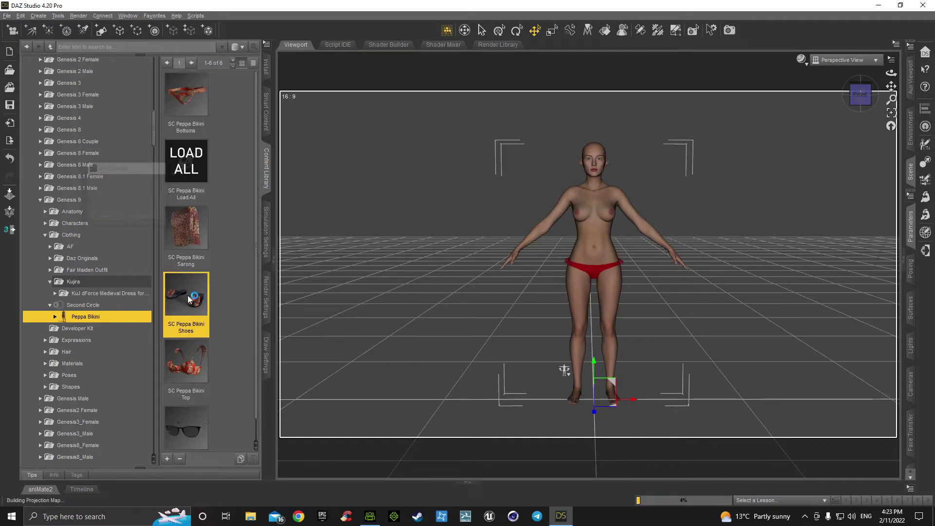
pyautogui.doubleClick(184, 366)
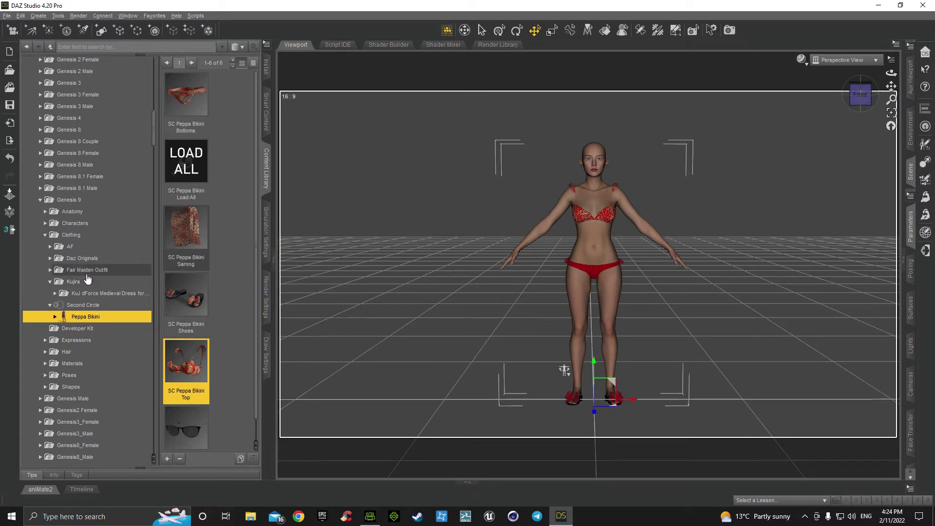
# - Scroll the content library and expand the Genesis 9 Hair folder
pyautogui.scroll(-1, 67, 282)
pyautogui.scroll(-5, 69, 297)
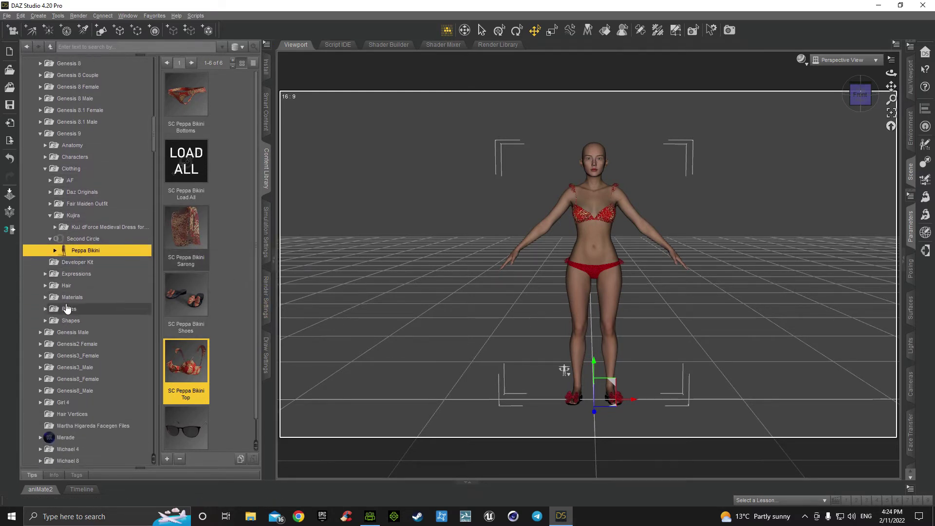
pyautogui.scroll(8, 65, 249)
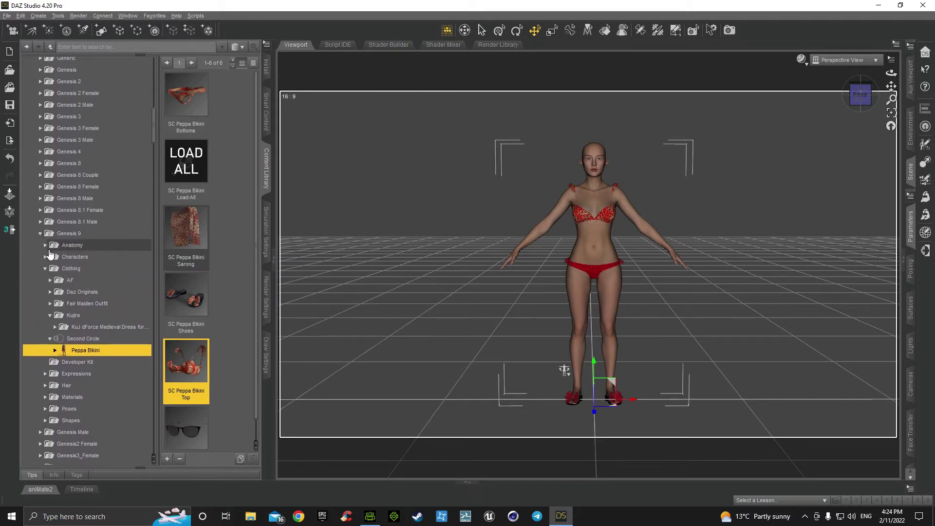
pyautogui.scroll(-3, 59, 287)
pyautogui.scroll(-4, 57, 298)
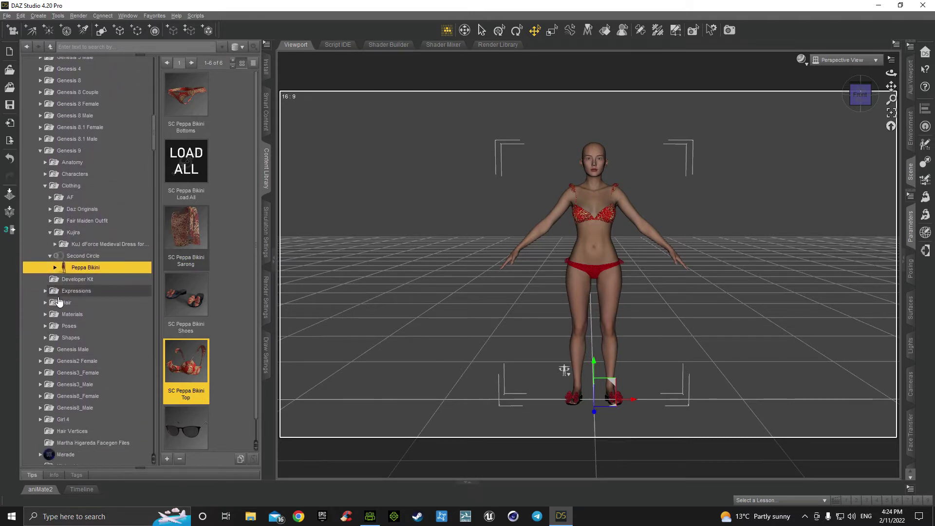
pyautogui.click(45, 282)
pyautogui.scroll(-2, 49, 299)
pyautogui.scroll(-2, 50, 299)
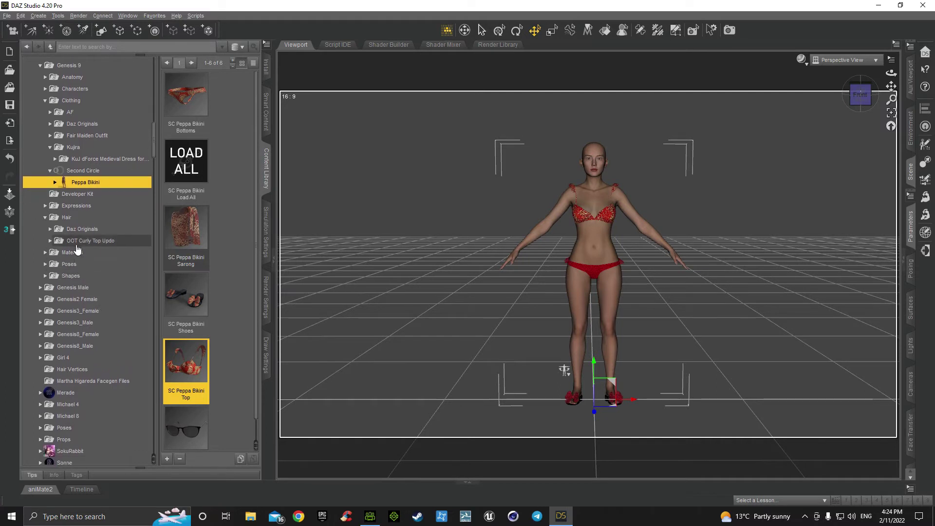
# - Load OOT Soft Curls Long Hair from Daz Originals onto the figure
pyautogui.click(48, 242)
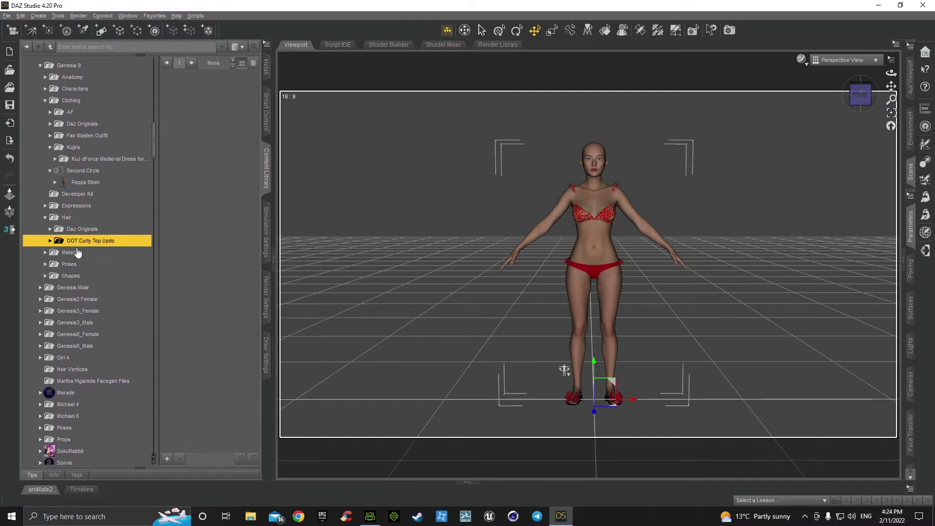
pyautogui.click(50, 241)
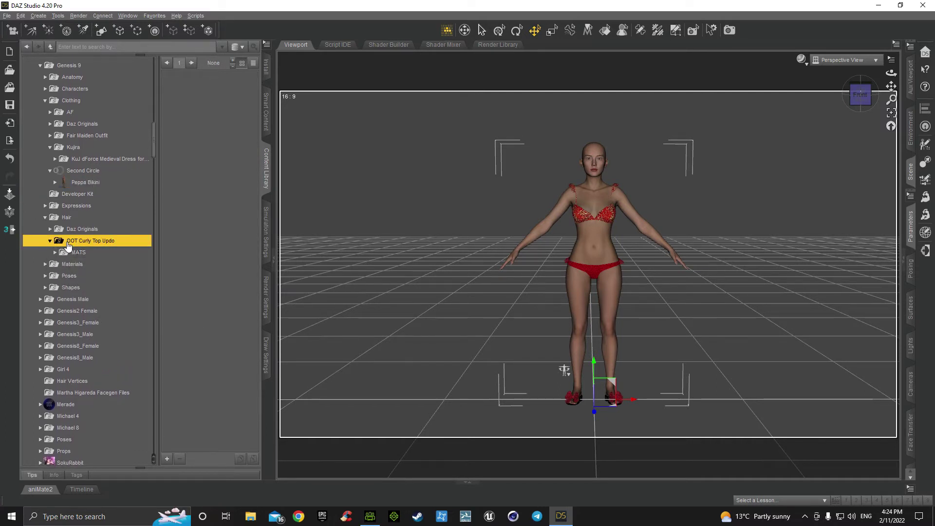
pyautogui.click(67, 232)
pyautogui.click(51, 230)
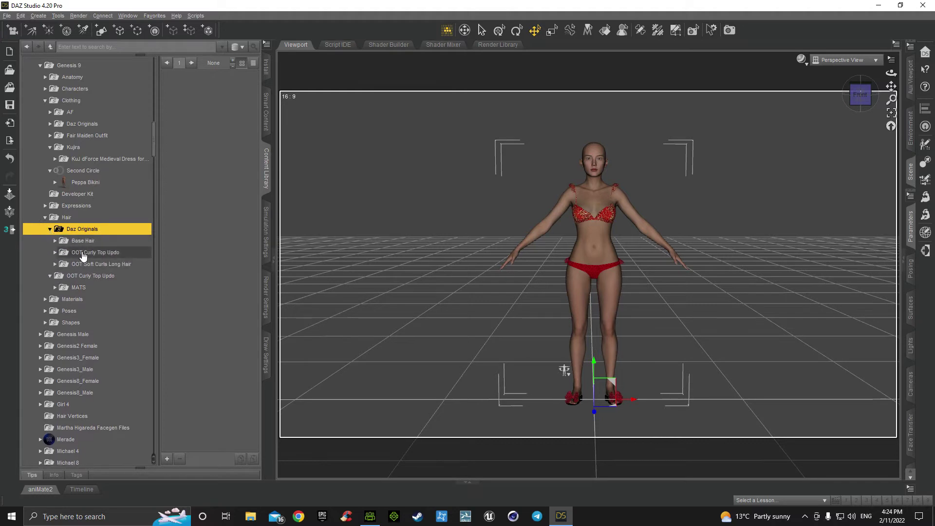
pyautogui.click(87, 253)
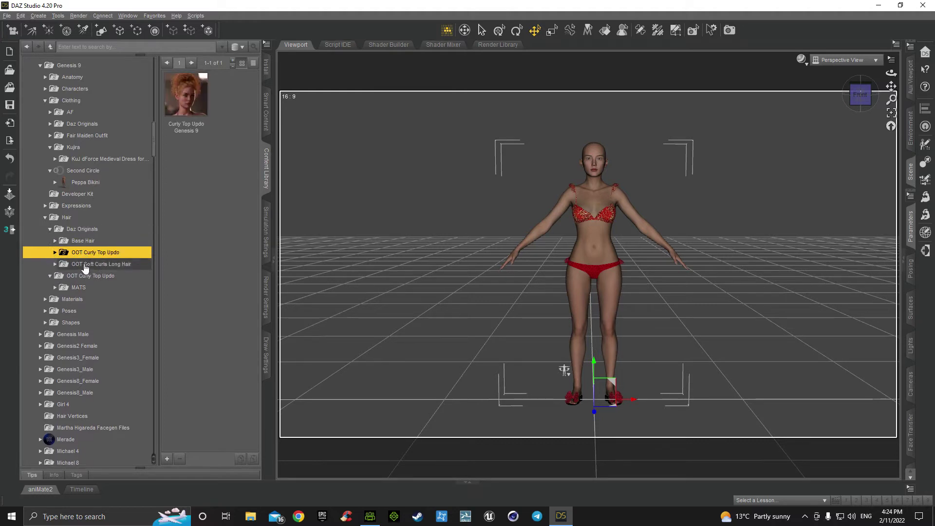
pyautogui.click(85, 265)
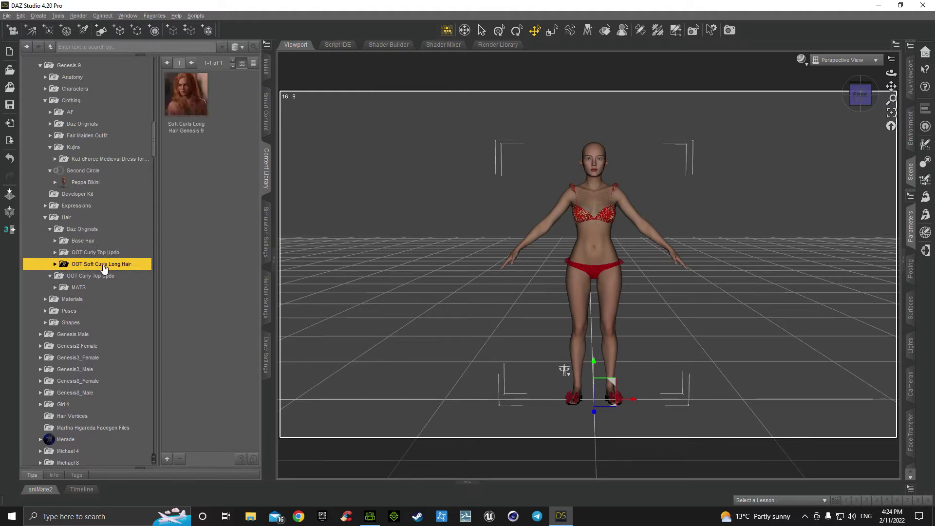
pyautogui.doubleClick(190, 102)
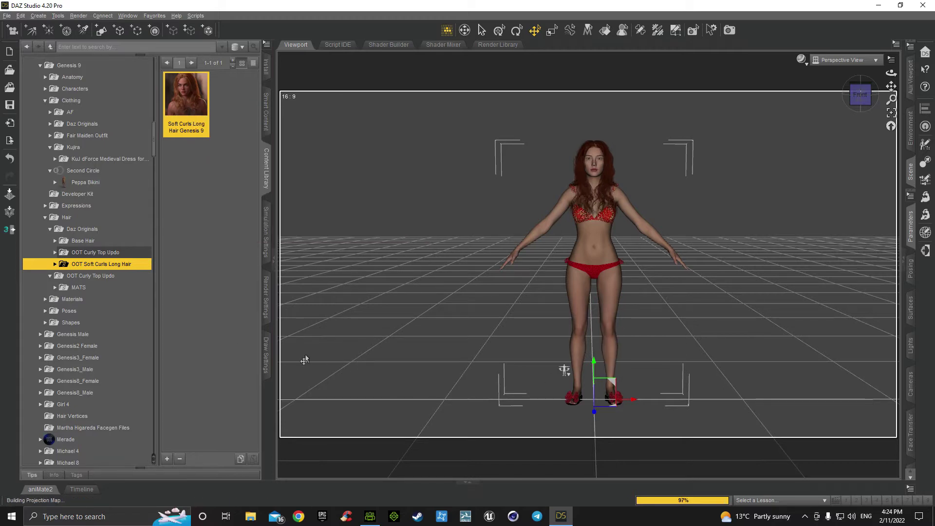
# - List the Soft Curls Long Hair style presets
pyautogui.click(55, 264)
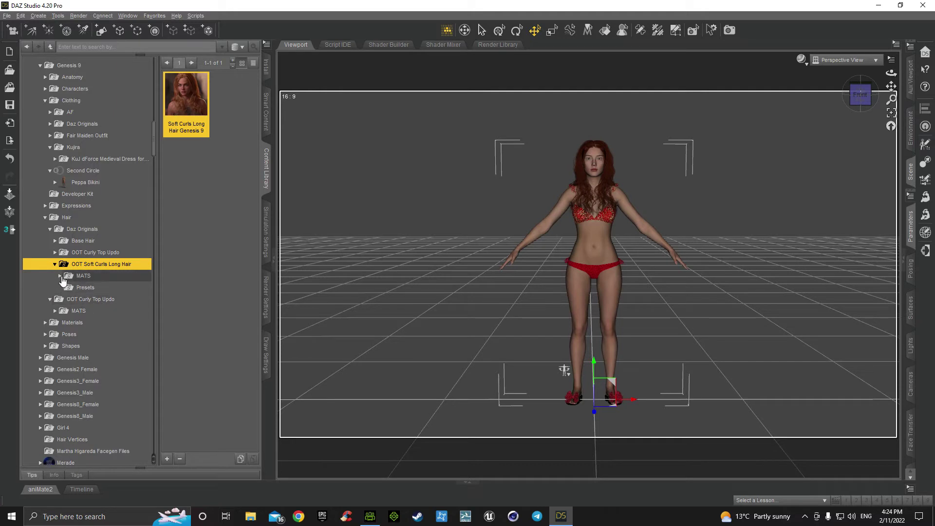
pyautogui.click(69, 288)
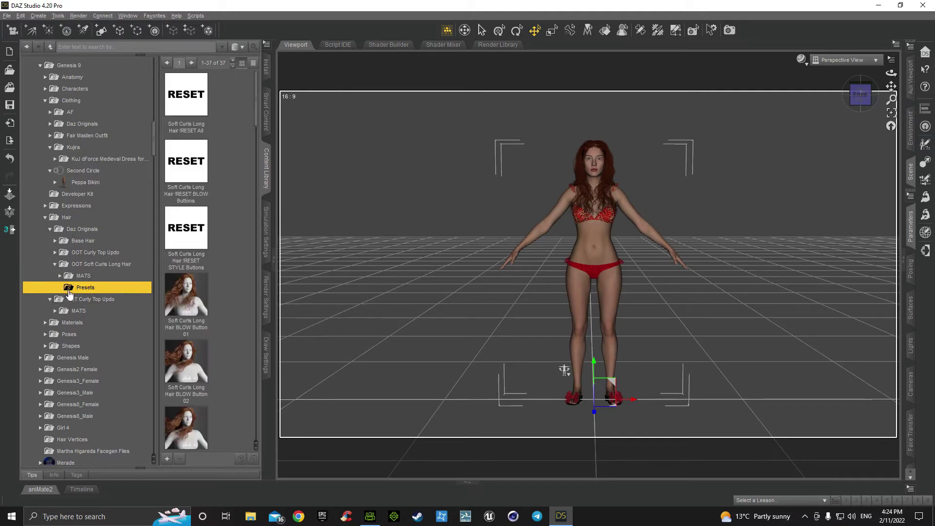
pyautogui.scroll(-8, 187, 263)
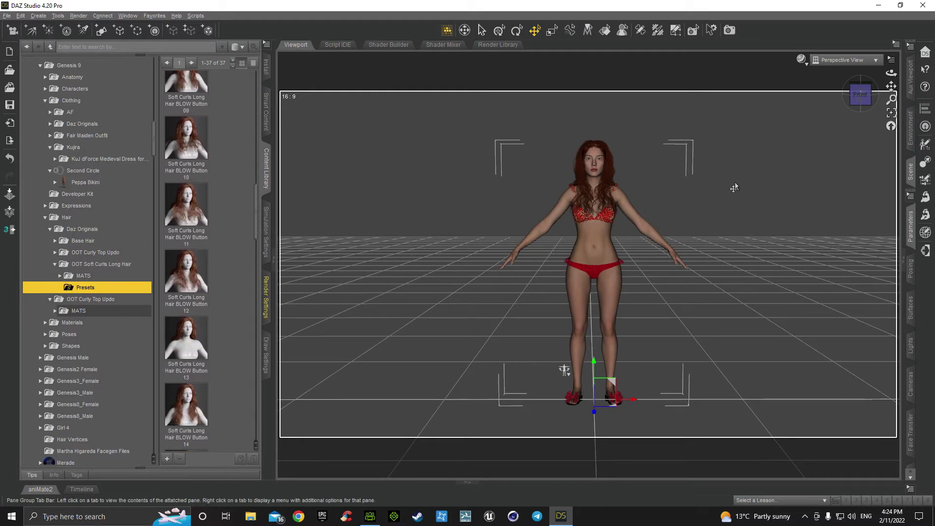
# - Select the Soft Curls Long Hair in the Scene pane and apply the BLOW Button 13 preset
pyautogui.click(910, 172)
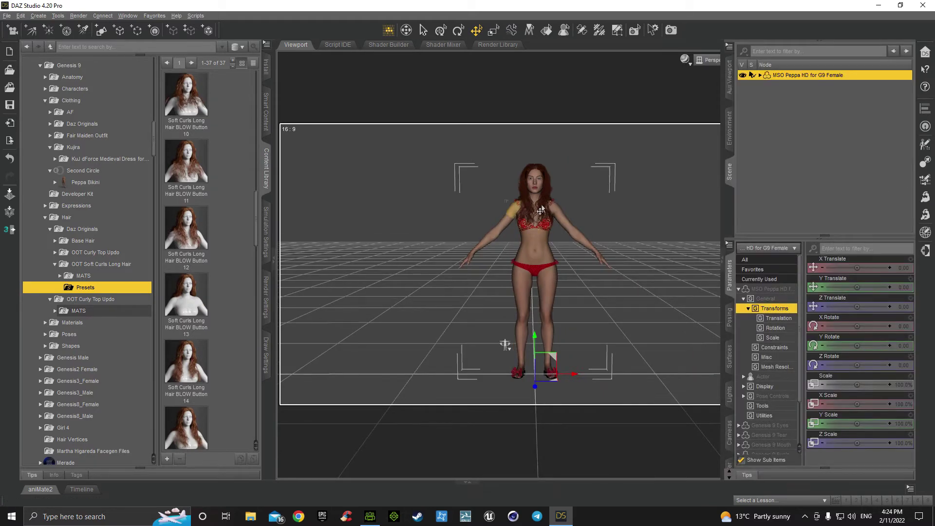
pyautogui.click(759, 75)
pyautogui.click(810, 173)
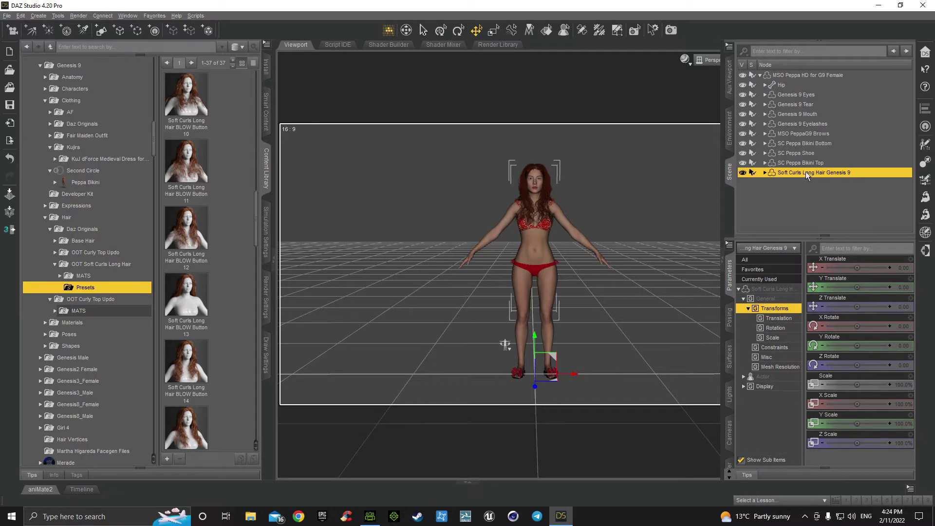
pyautogui.click(189, 307)
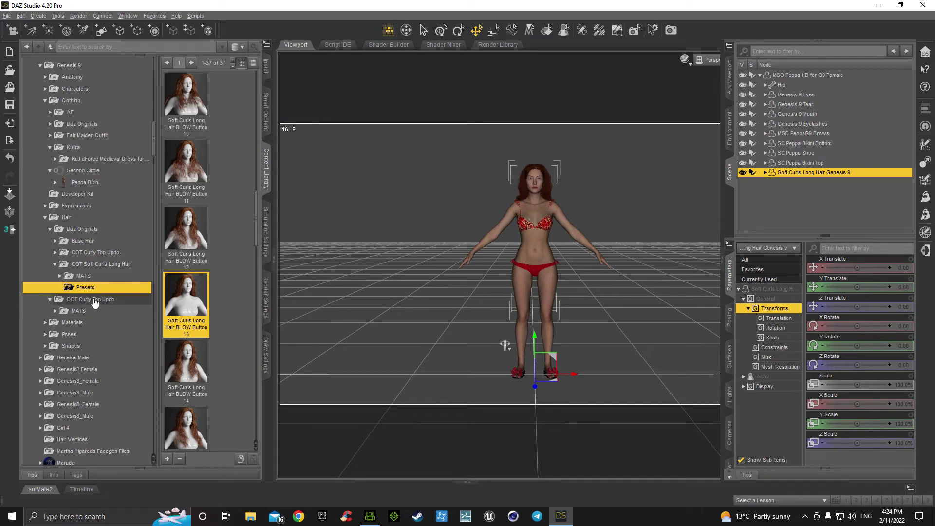
# - Try black and Redbrown, settle on Hair Color 001 Medium Brown, then reselect the Peppa figure
pyautogui.click(82, 276)
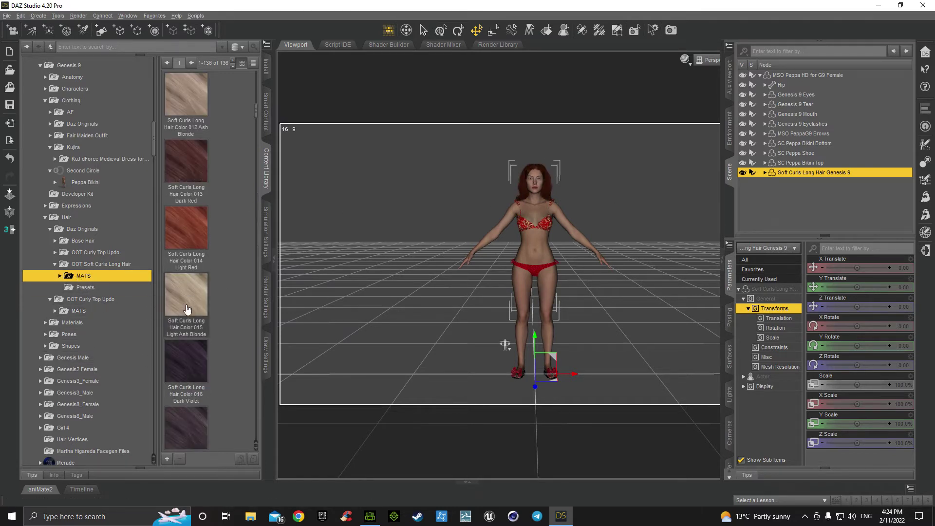
pyautogui.scroll(2, 181, 302)
pyautogui.scroll(5, 190, 318)
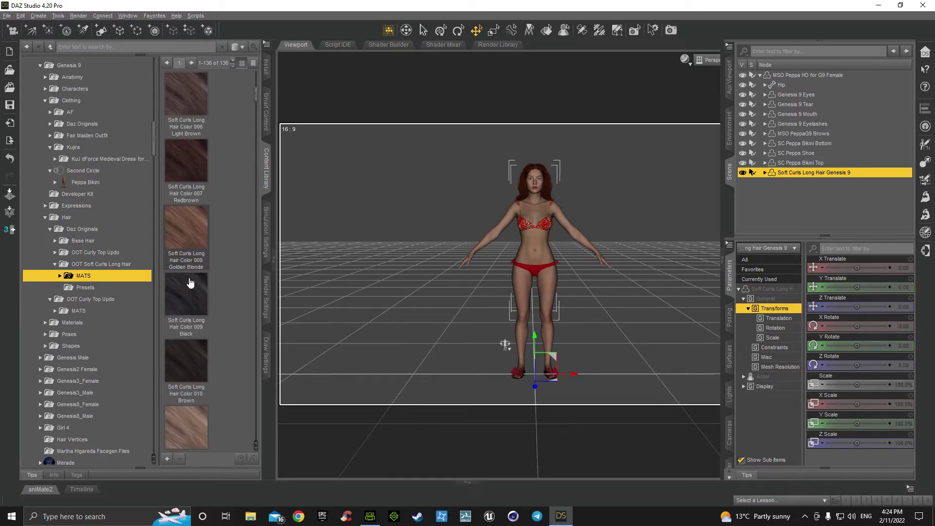
pyautogui.click(184, 302)
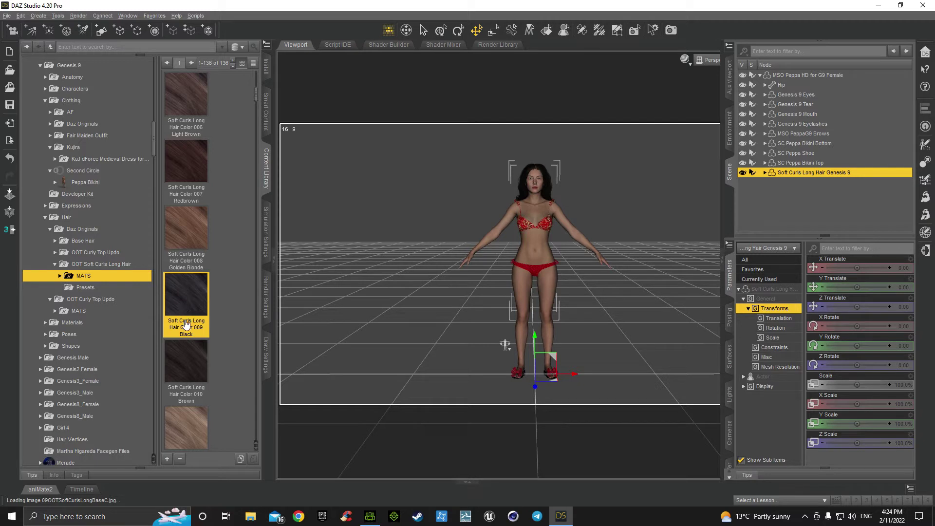
pyautogui.scroll(-6, 183, 336)
pyautogui.scroll(6, 198, 236)
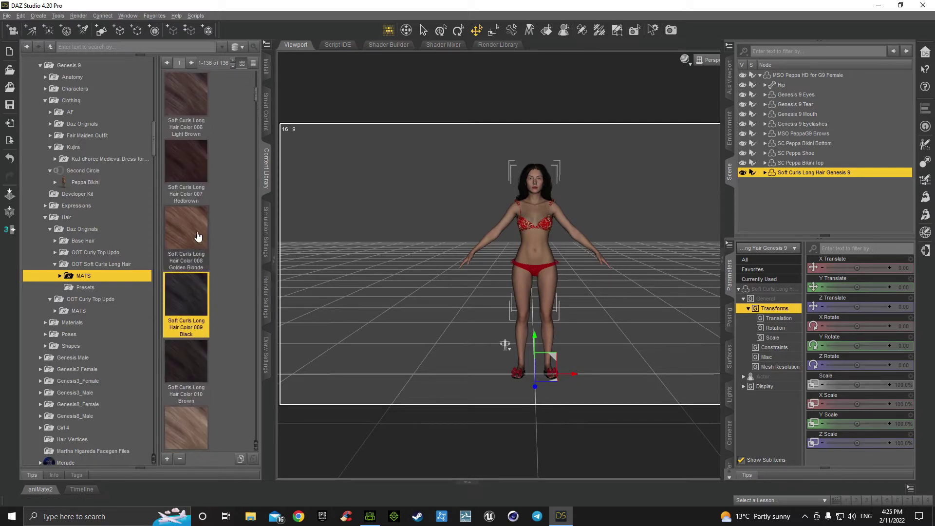
pyautogui.click(181, 168)
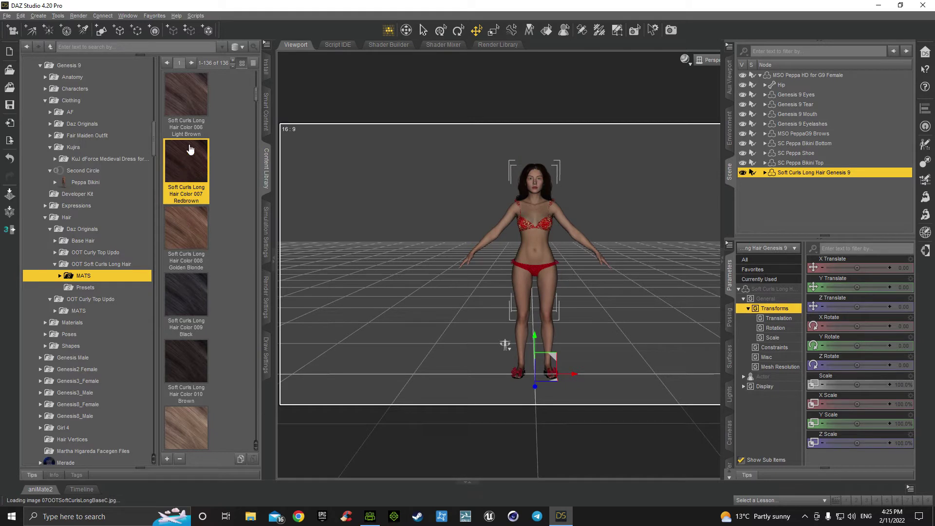
pyautogui.scroll(6, 188, 149)
pyautogui.click(189, 173)
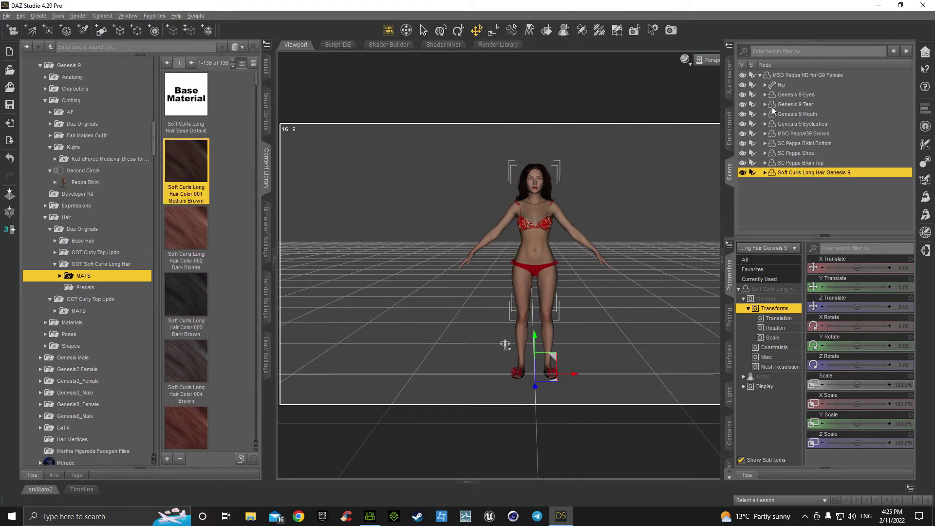
pyautogui.click(759, 75)
pyautogui.click(789, 76)
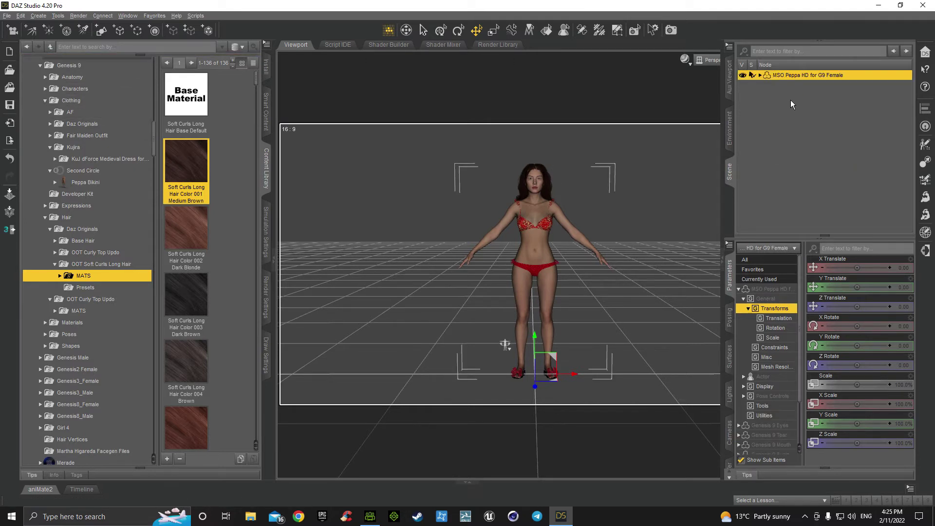
# - Reselect the Peppa figure and start a File > Export
pyautogui.click(646, 229)
pyautogui.click(789, 76)
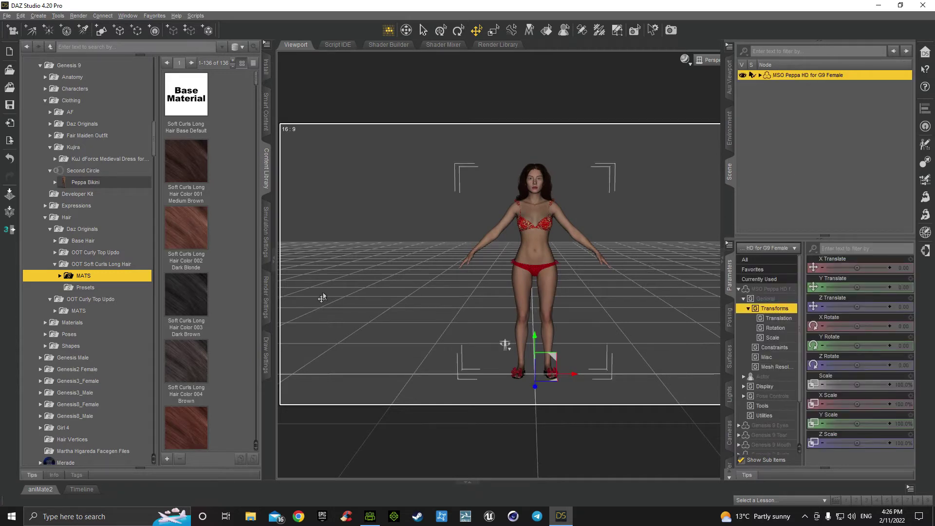
pyautogui.click(7, 16)
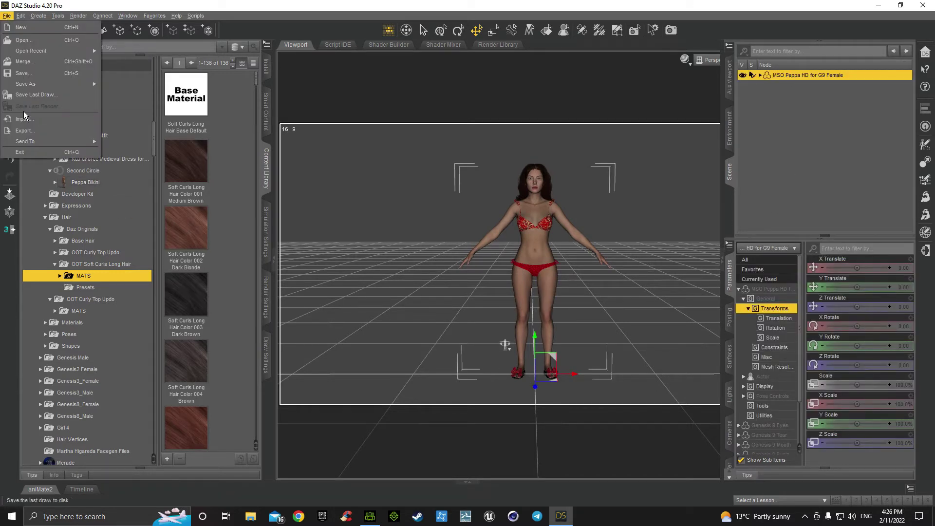
pyautogui.click(28, 129)
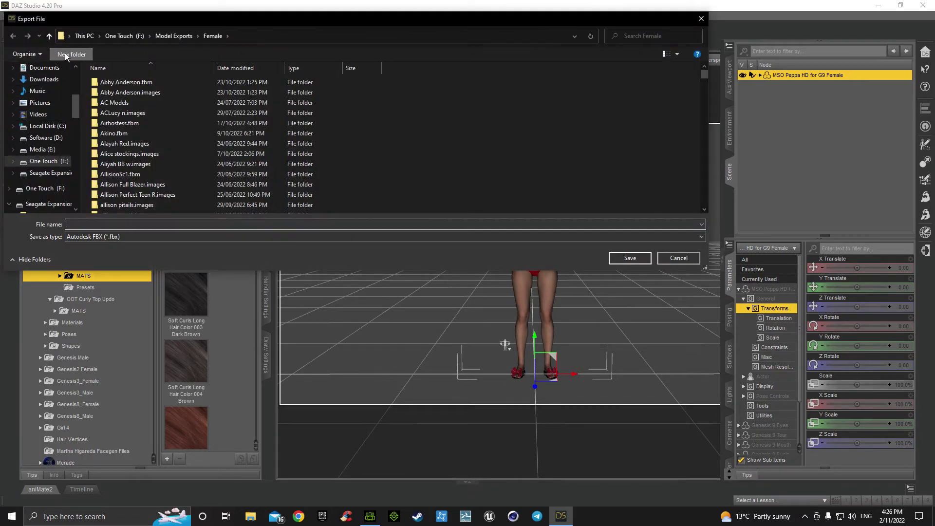
# - Create a new folder, switch the location to the Desktop and begin the file name 'Pe'
pyautogui.click(66, 54)
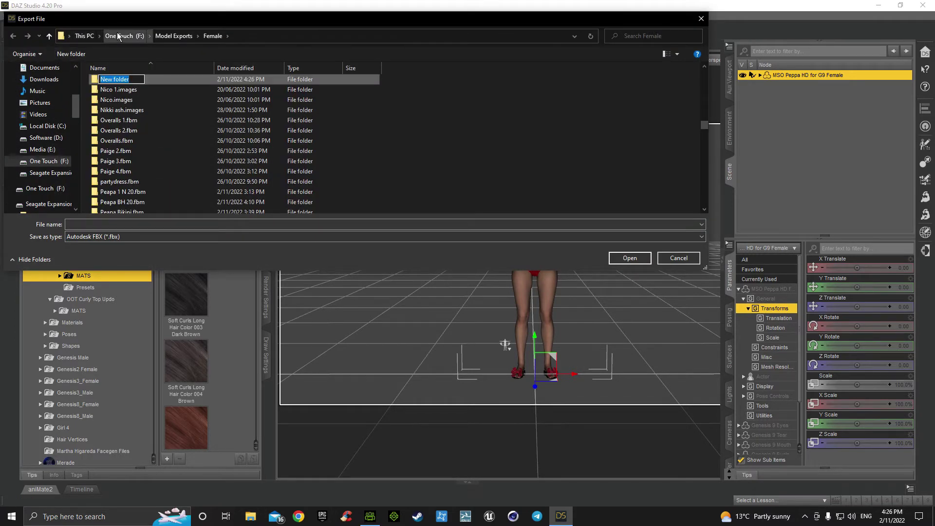
pyautogui.scroll(5, 47, 102)
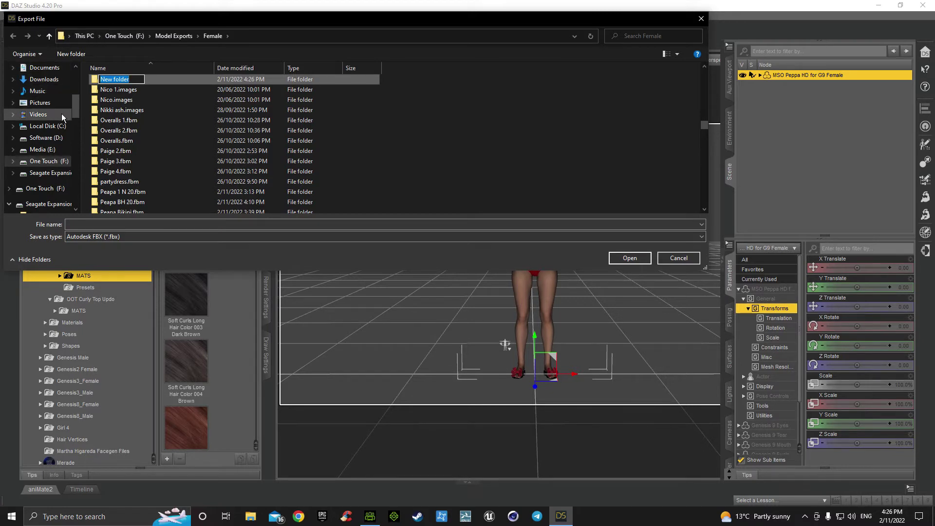
pyautogui.click(53, 90)
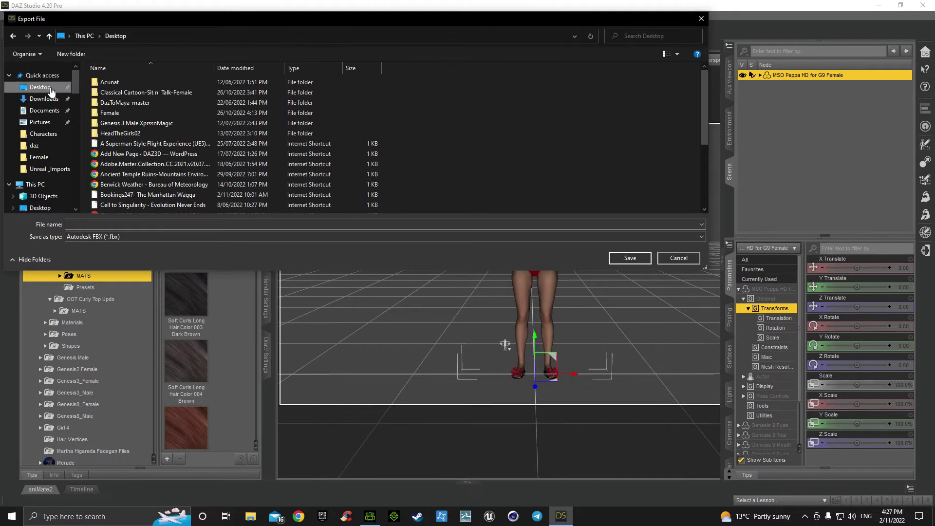
pyautogui.click(116, 225)
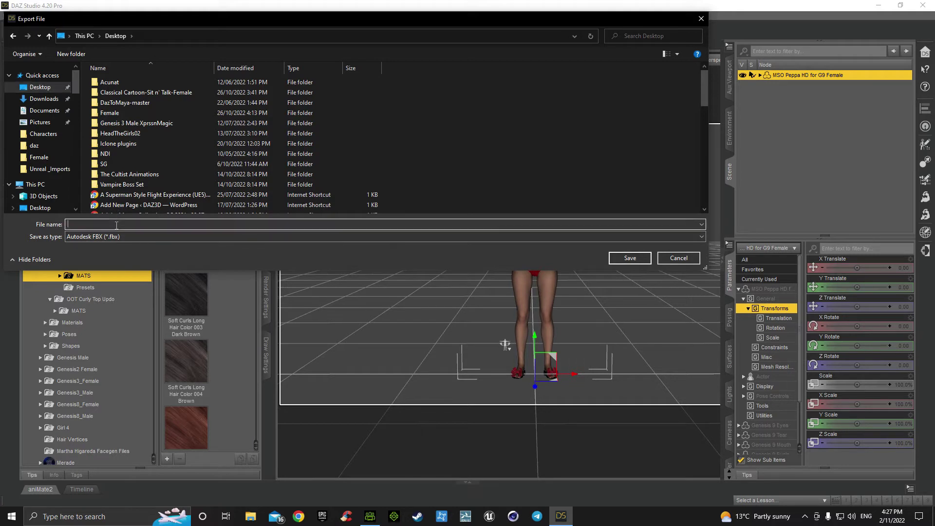
pyautogui.write('Peata Bikini')
# - Save, cancel the FBX Export Options, and select the figure with all its child bones
pyautogui.click(629, 258)
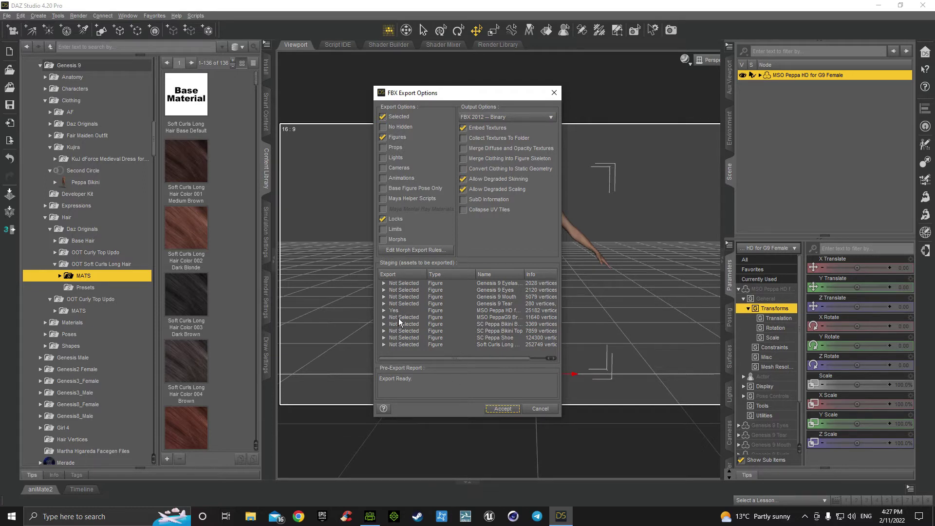
pyautogui.click(539, 409)
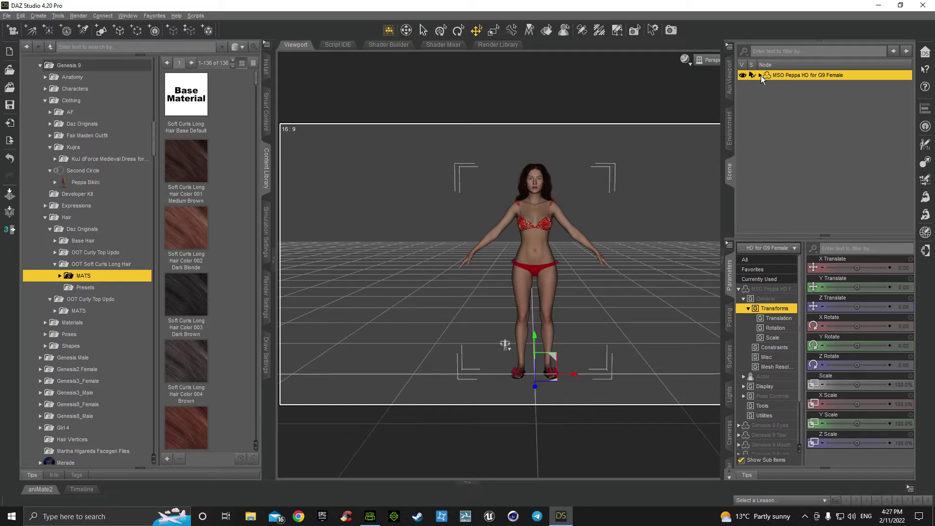
pyautogui.rightClick(760, 75)
pyautogui.click(748, 85)
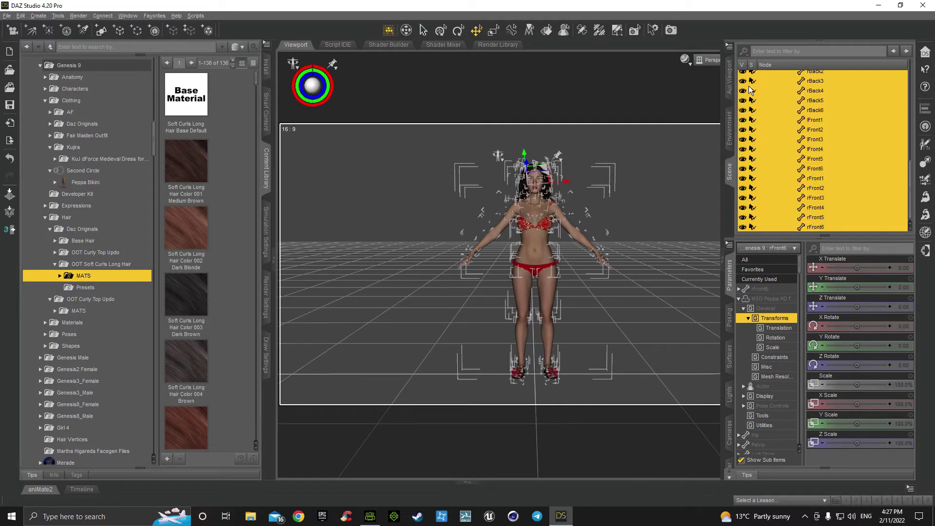
# - Export again to the Desktop as 'Peata Bikini' and save to reach the FBX options
pyautogui.click(7, 16)
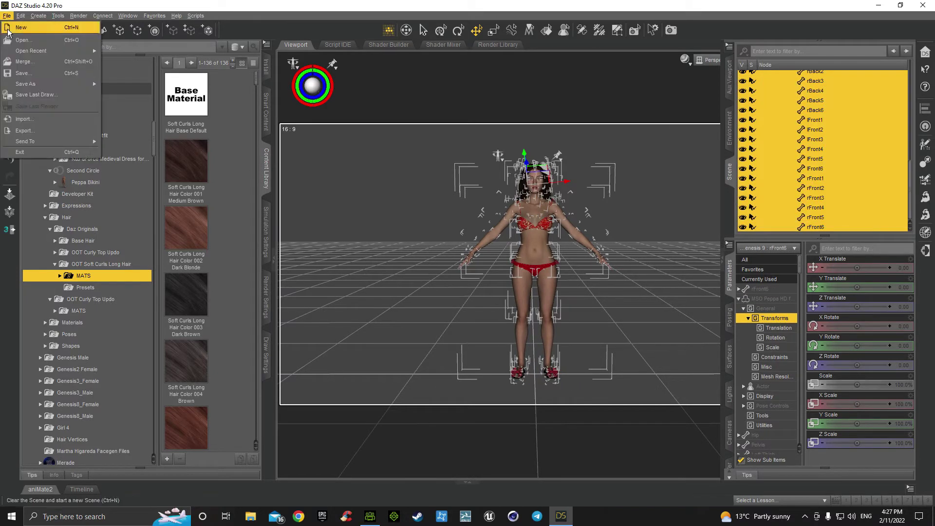
pyautogui.click(43, 132)
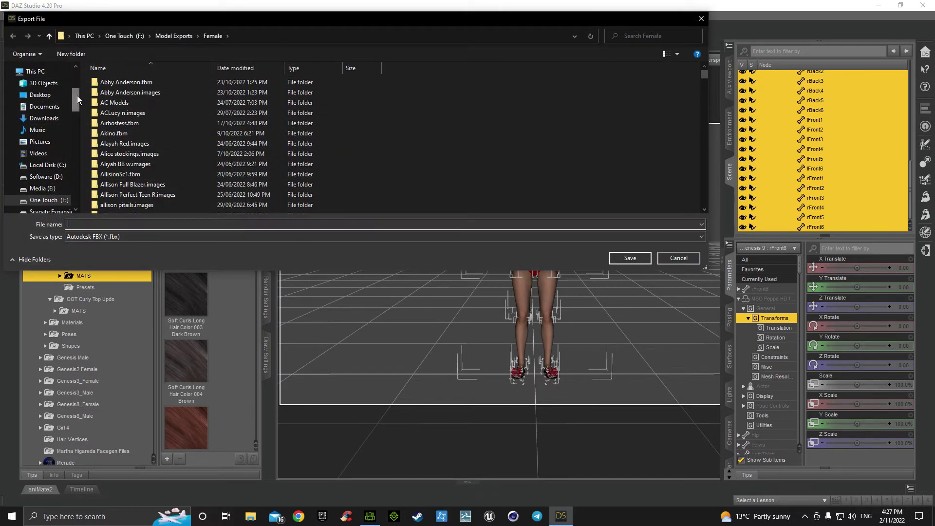
pyautogui.moveTo(77, 96); pyautogui.dragTo(69, 72)
pyautogui.click(40, 86)
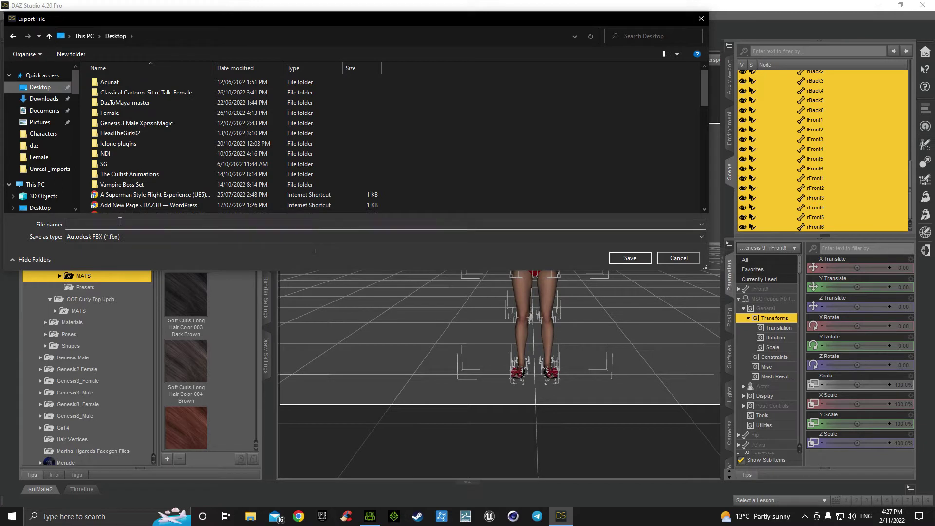
pyautogui.click(120, 221)
pyautogui.write('Peata Bi')
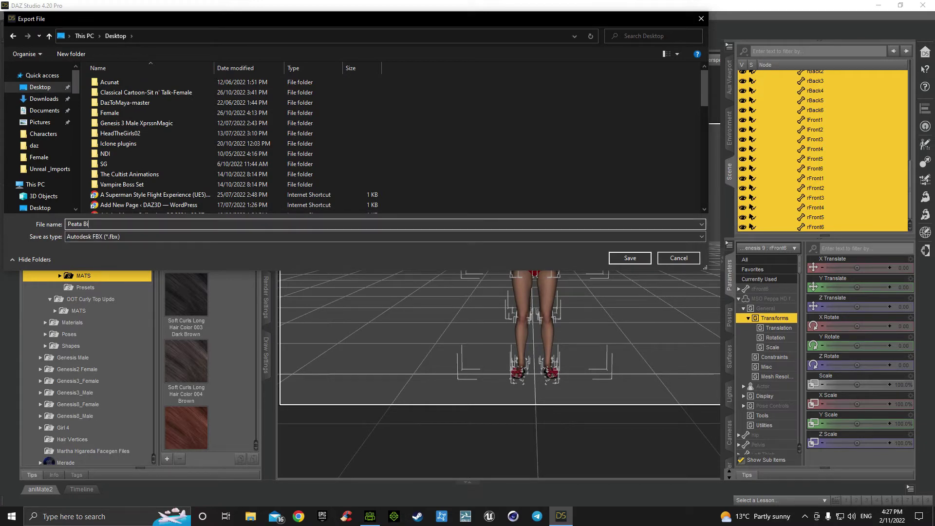
pyautogui.write('kini')
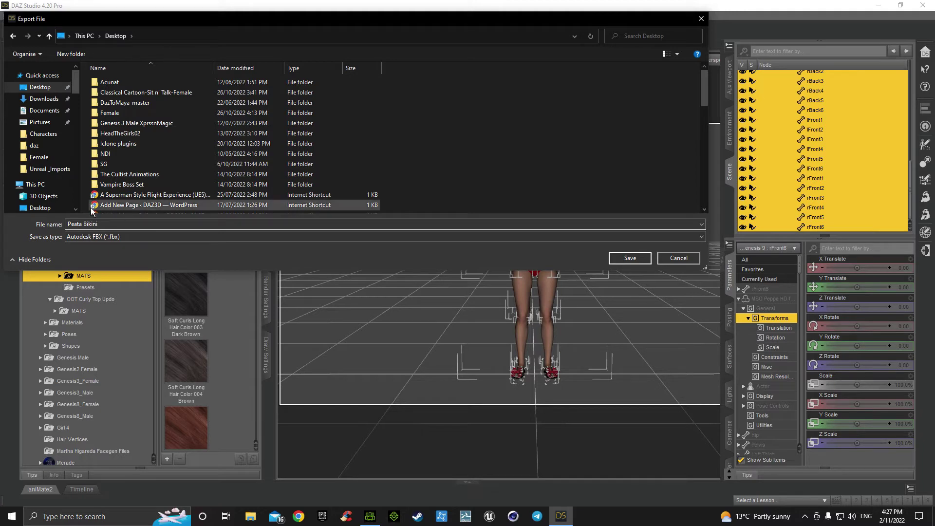
pyautogui.click(631, 260)
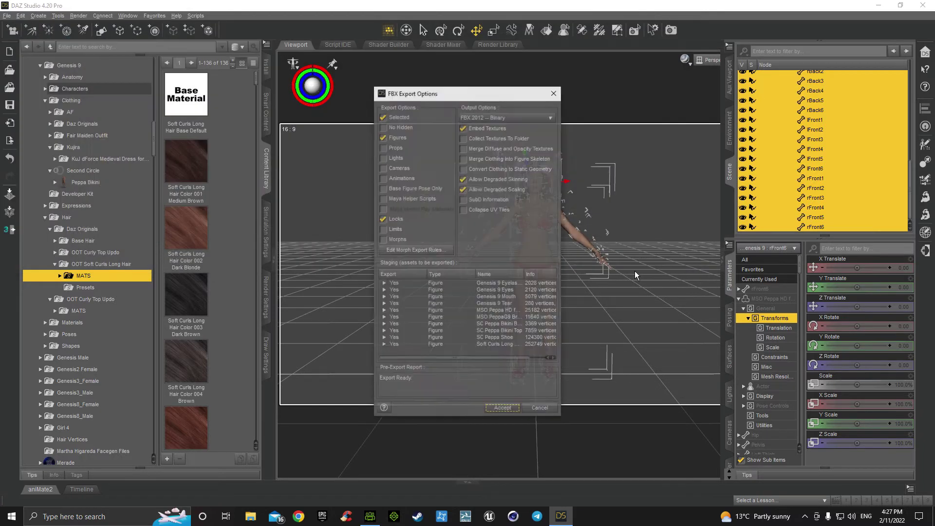
# - Export only the selected items to the Peata Bikini FBX, then switch to Character Creator 4
pyautogui.click(393, 119)
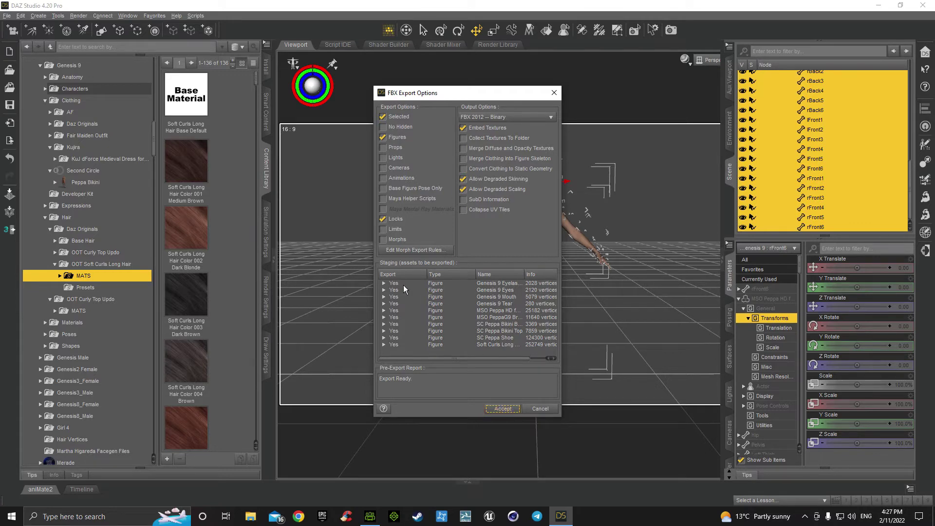
pyautogui.click(504, 407)
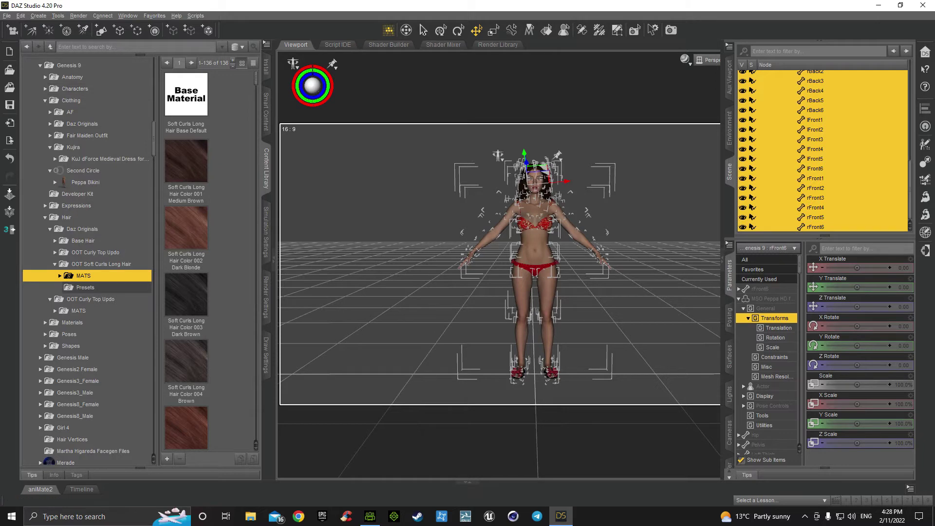
pyautogui.click(779, 159)
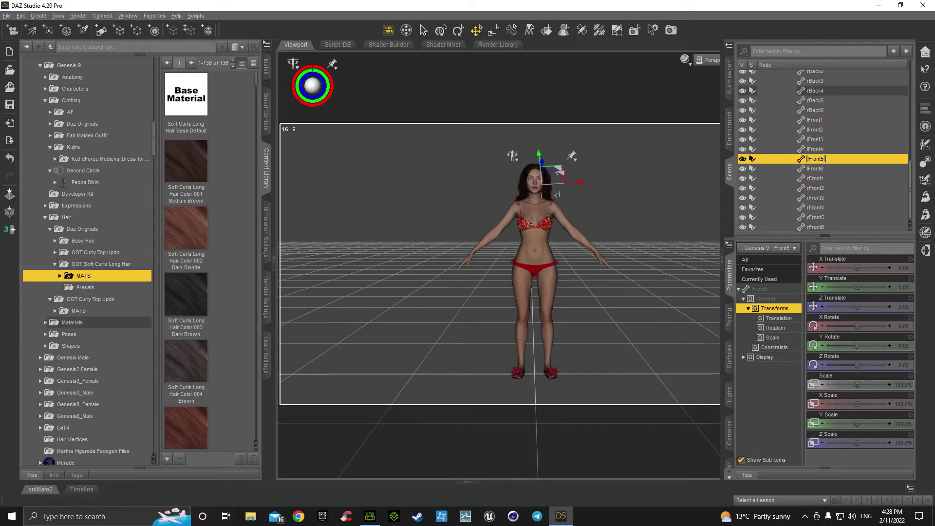
pyautogui.hotkey('alt', 'Tab')
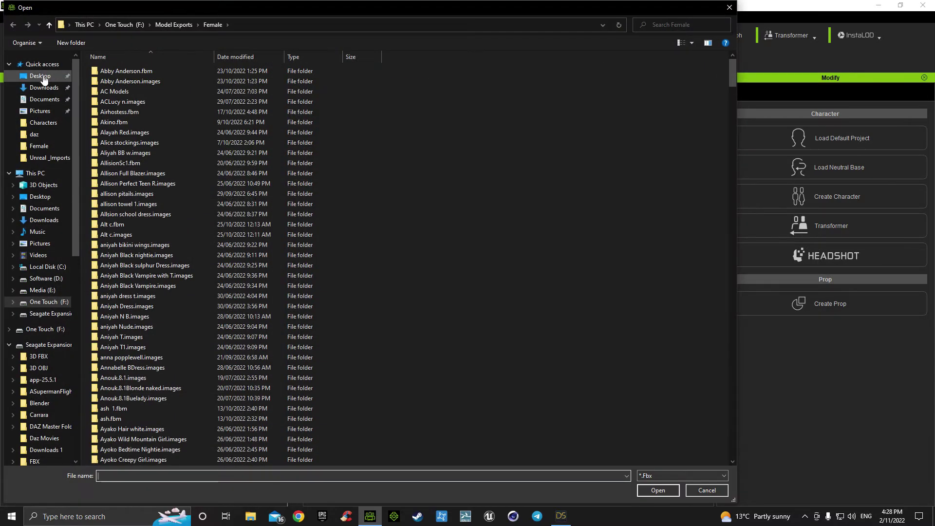
# - Open Peata Bikini.fbx from the Desktop, which fails with a no-suitable-setup-profile error
pyautogui.click(42, 76)
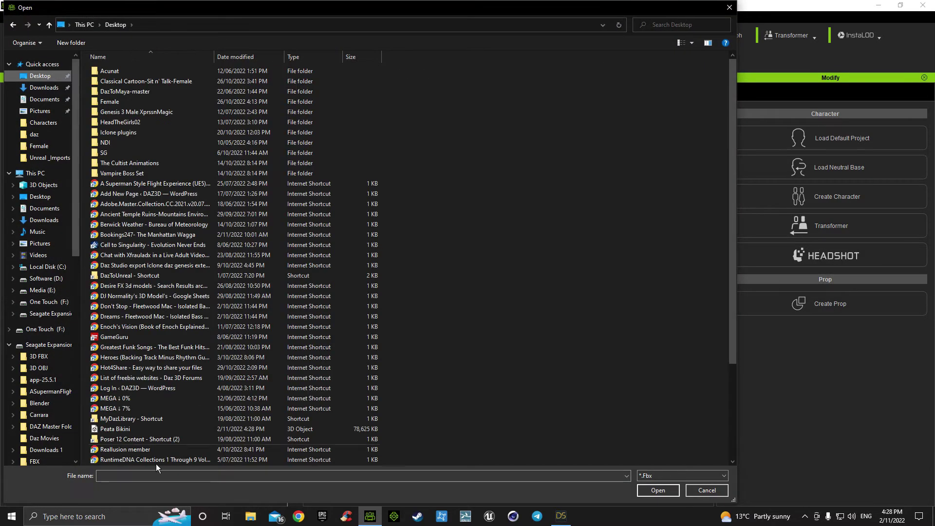
pyautogui.click(150, 476)
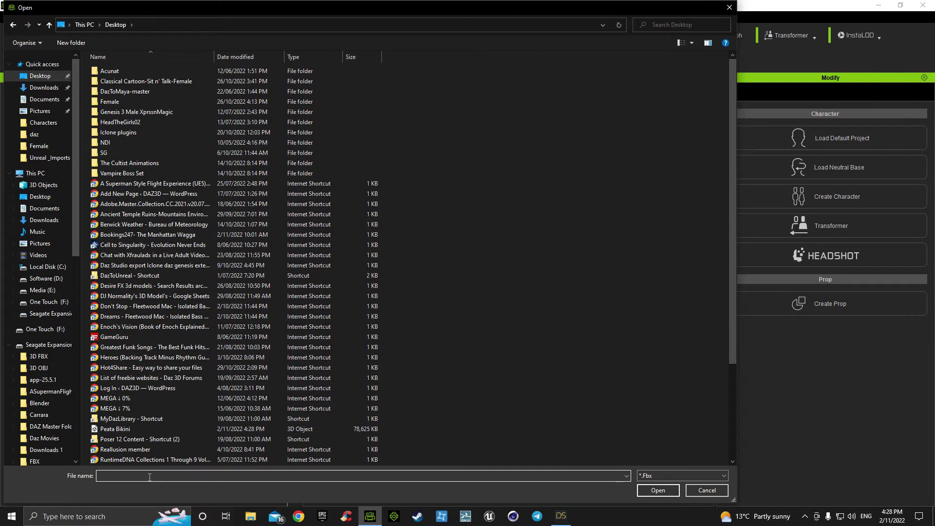
pyautogui.write('p')
pyautogui.click(150, 485)
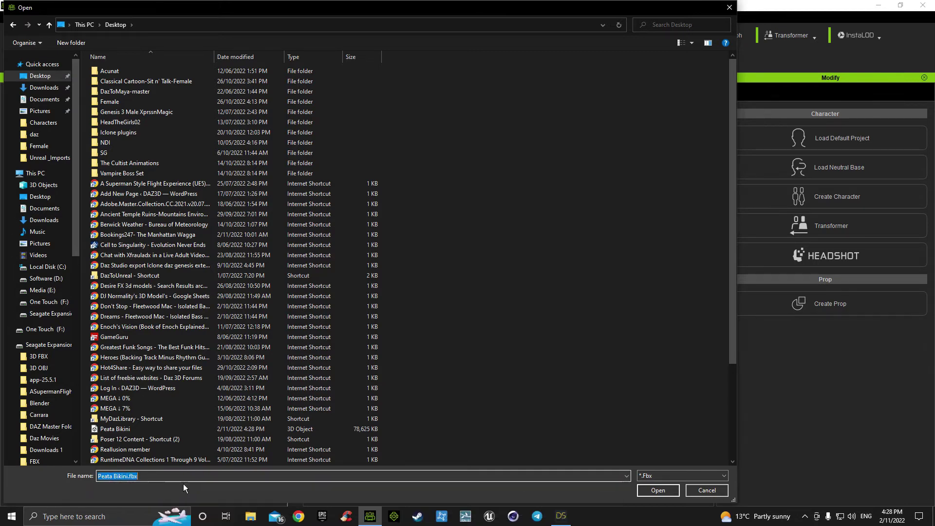
pyautogui.click(650, 490)
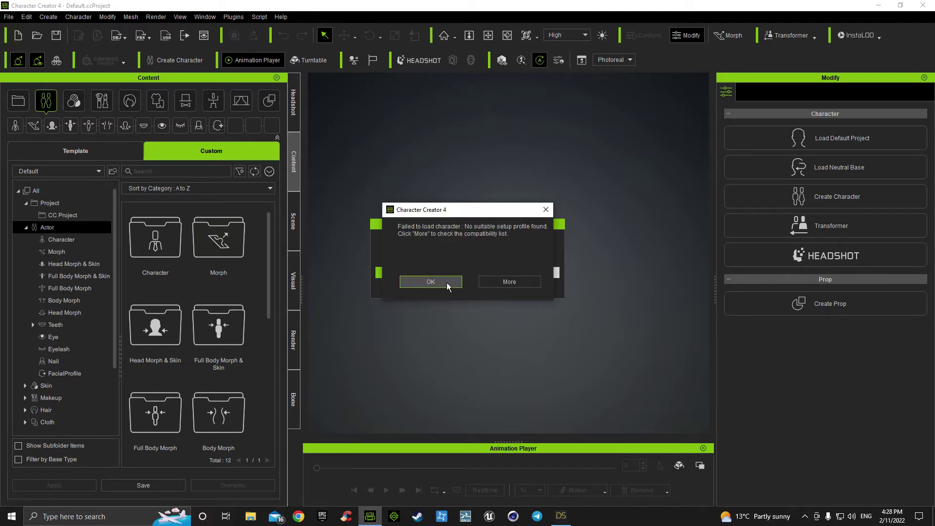
# - Dismiss the error, start creating a character from a file, and browse to the Desktop
pyautogui.click(446, 282)
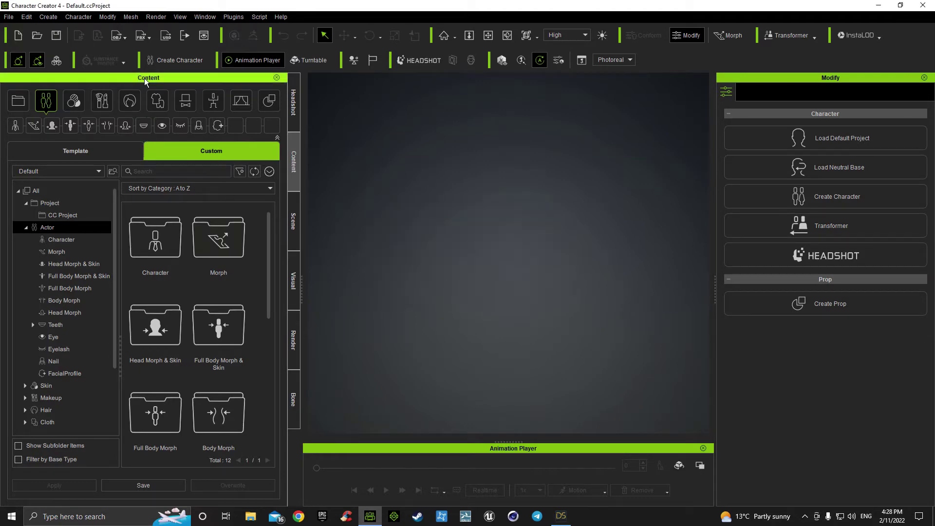
pyautogui.click(180, 60)
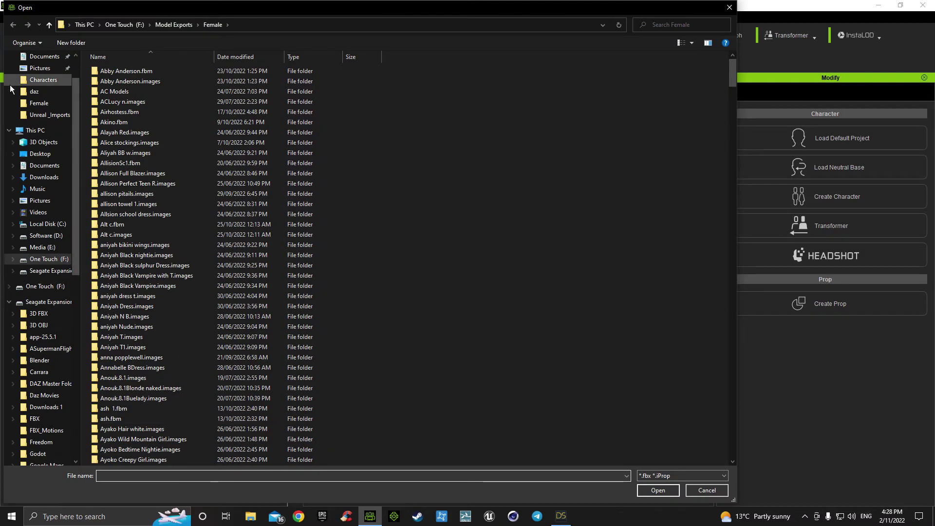
pyautogui.scroll(3, 54, 73)
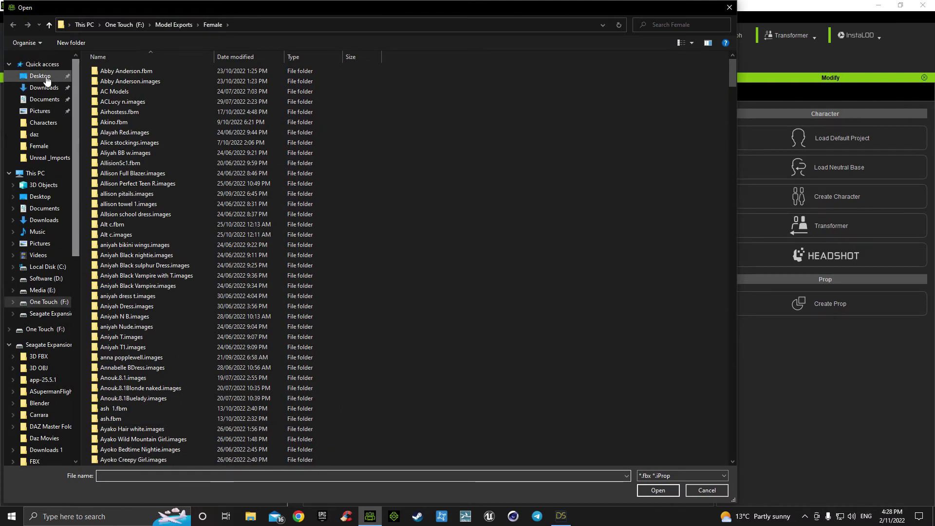
pyautogui.click(46, 77)
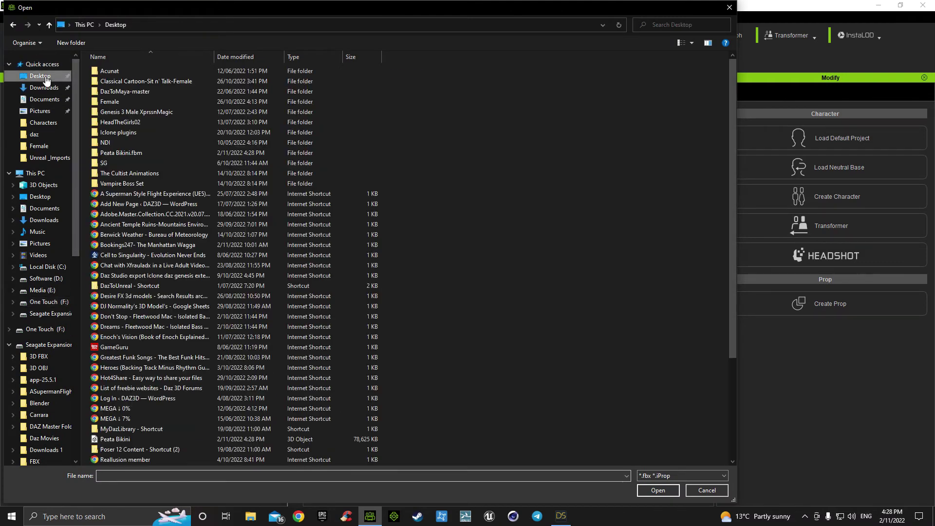
# - Pick Peata Bikini.fbx instead of the .fbm entry and open it
pyautogui.click(152, 476)
pyautogui.write('pea')
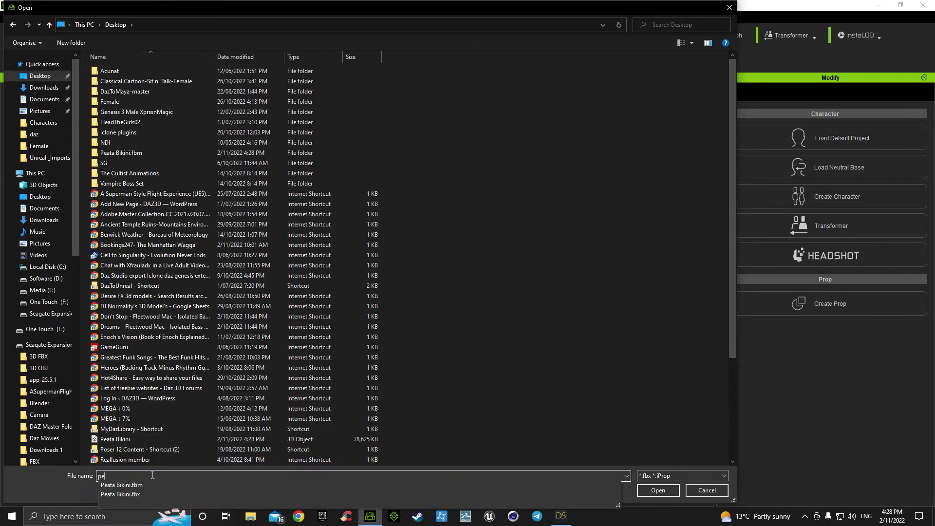
pyautogui.click(154, 486)
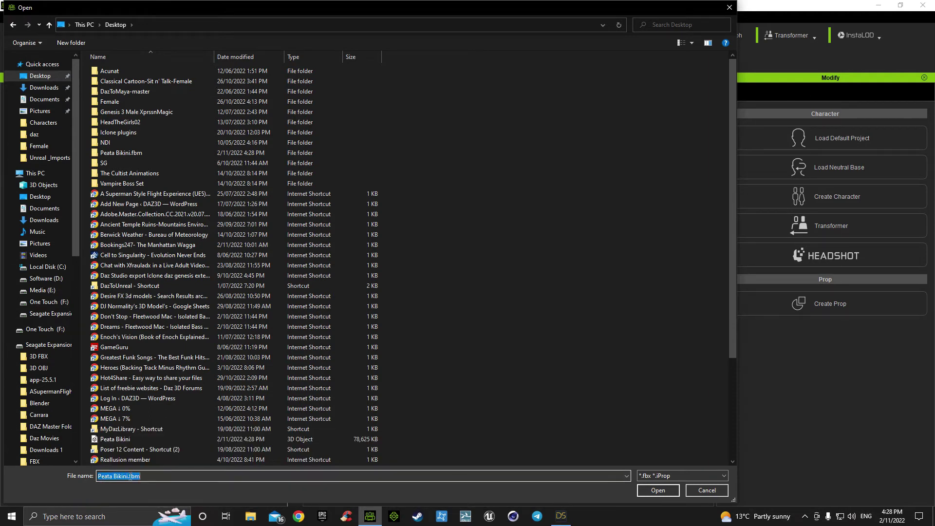
pyautogui.doubleClick(158, 476)
pyautogui.press('BackSpace')
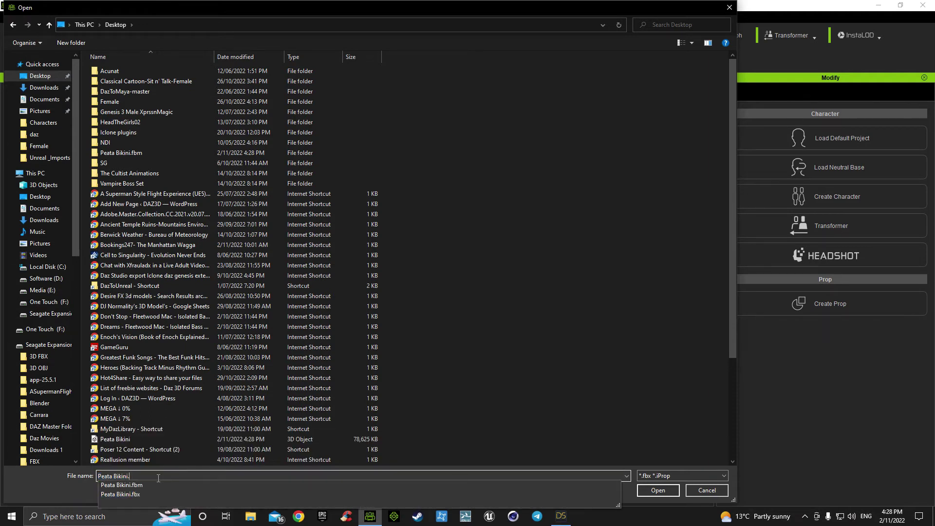
pyautogui.click(147, 495)
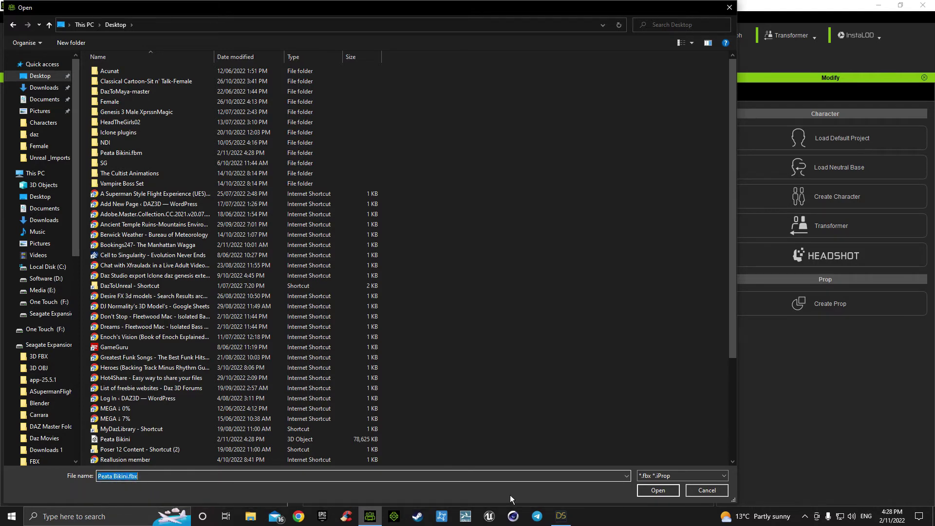
pyautogui.click(665, 490)
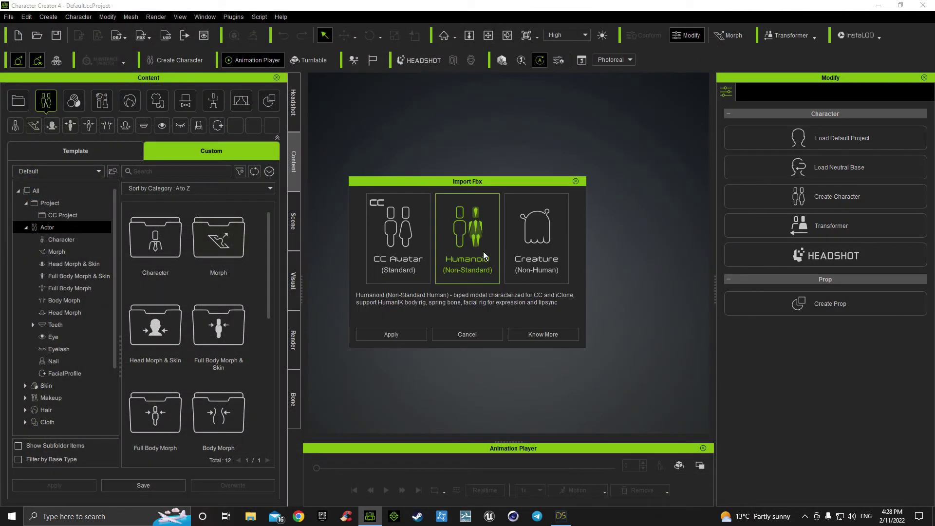
# - Import the figure as Humanoid (Non-Standard) and close the Characterization panel
pyautogui.click(401, 333)
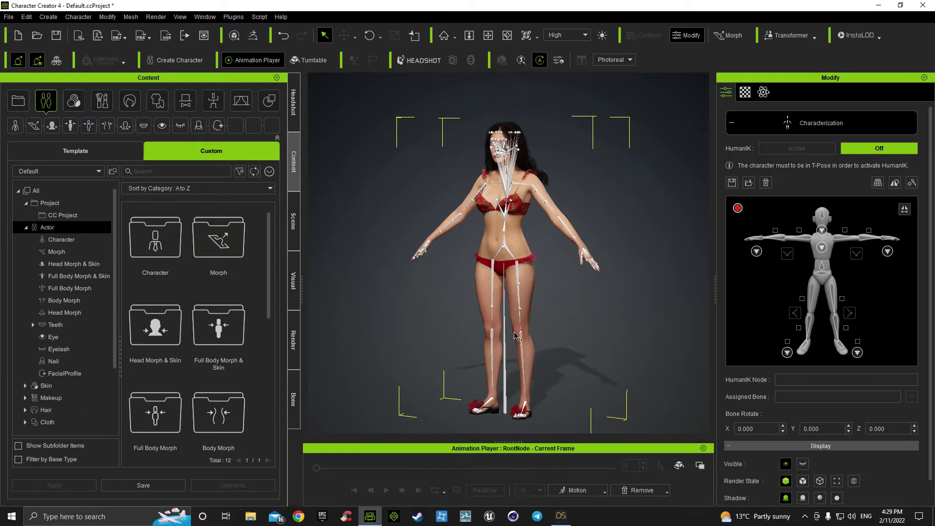
pyautogui.press('w')
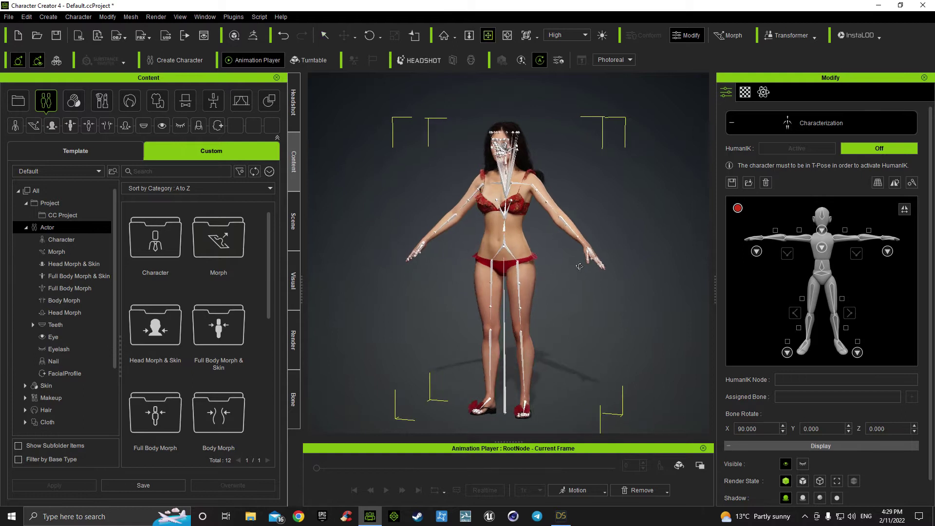
pyautogui.click(805, 124)
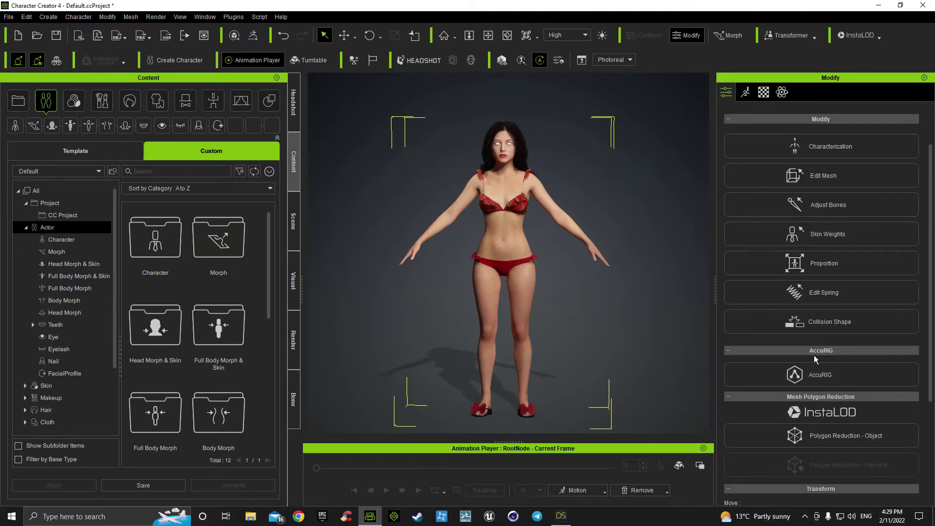
# - Launch AccuRIG and create new body-joint guides, replacing the existing skeleton definition
pyautogui.click(817, 378)
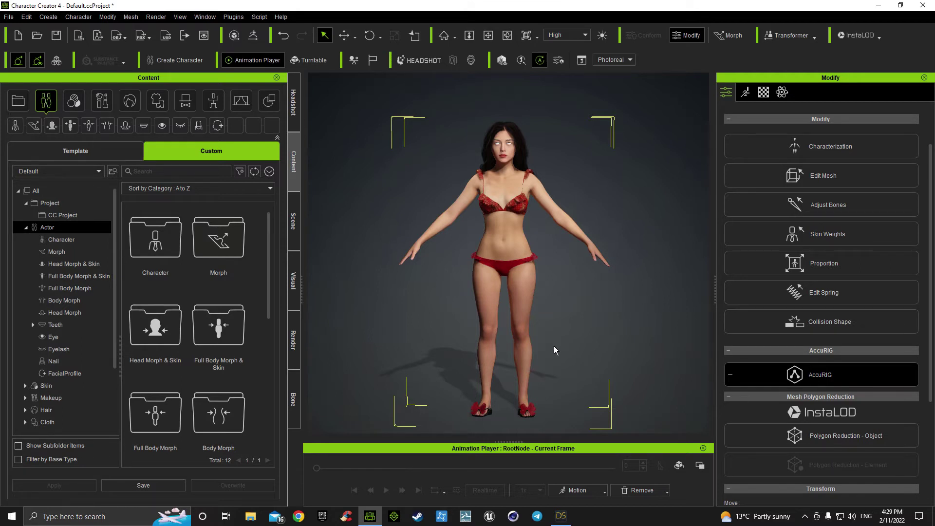
pyautogui.press('w')
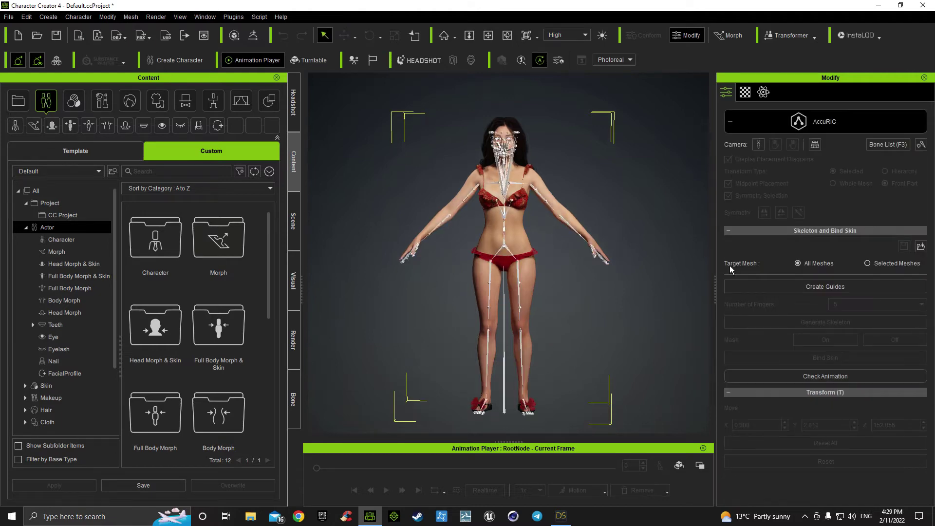
pyautogui.click(822, 285)
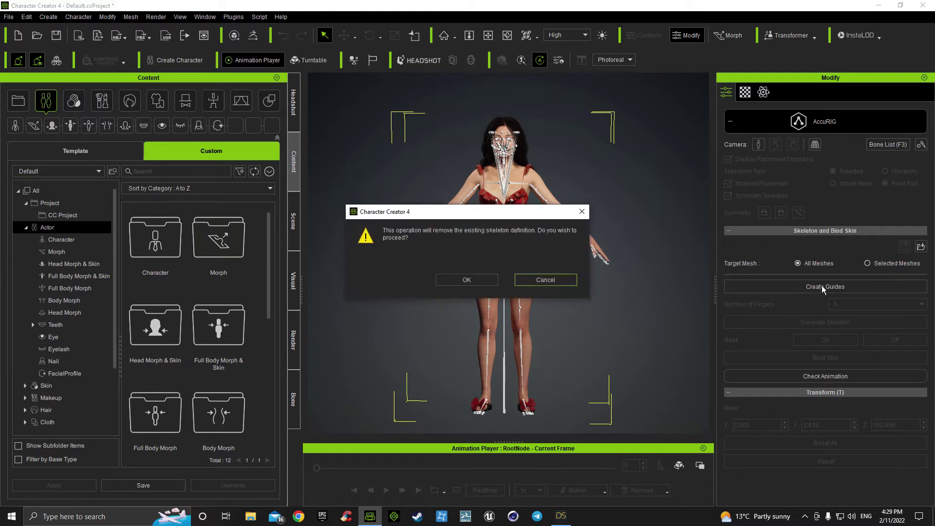
pyautogui.click(466, 280)
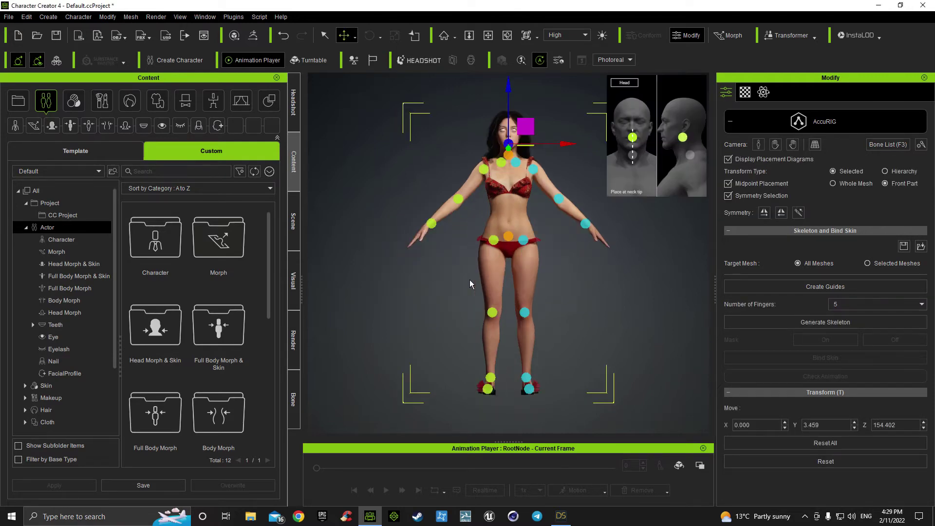
# - Generate a five-finger skeleton from the AccuRIG guides and bind the bikini figure's skin
pyautogui.click(836, 323)
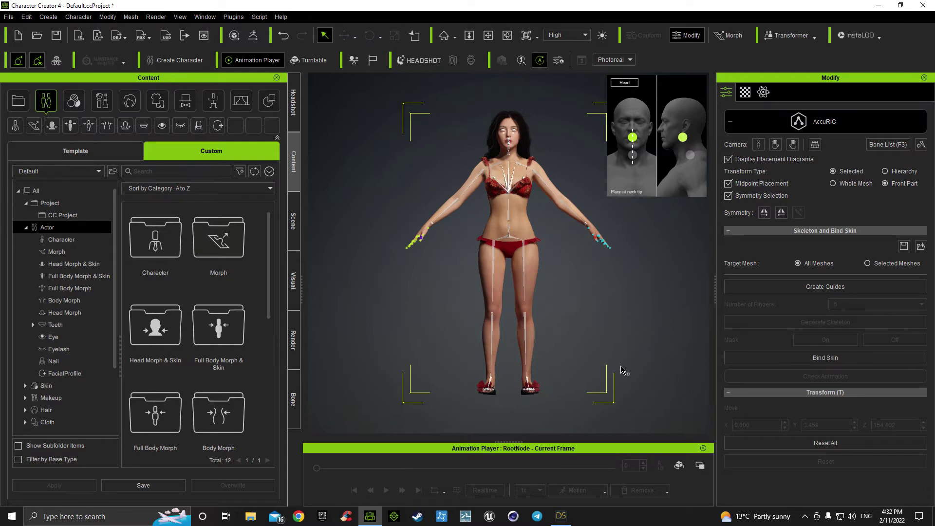
pyautogui.click(831, 357)
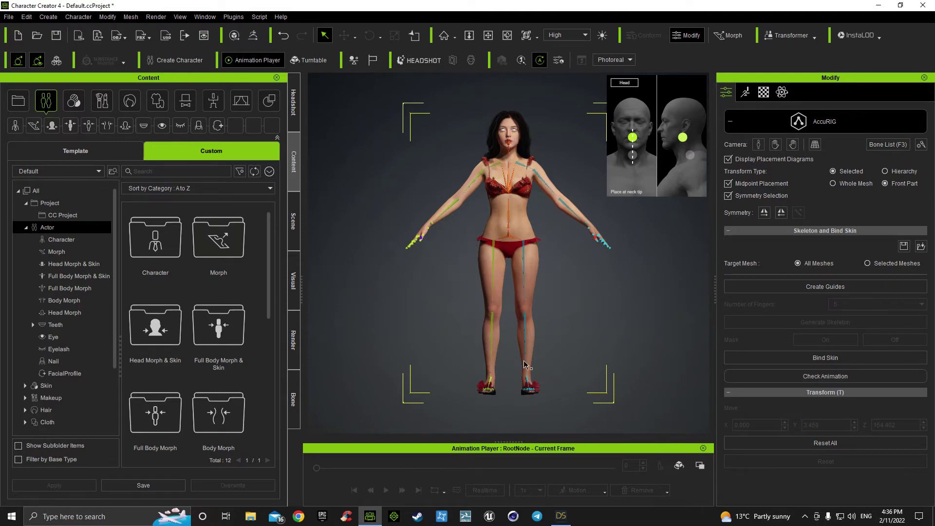
# - In Check Animation, apply the Acting > Female > Idle01_F motion to the rig
pyautogui.click(828, 376)
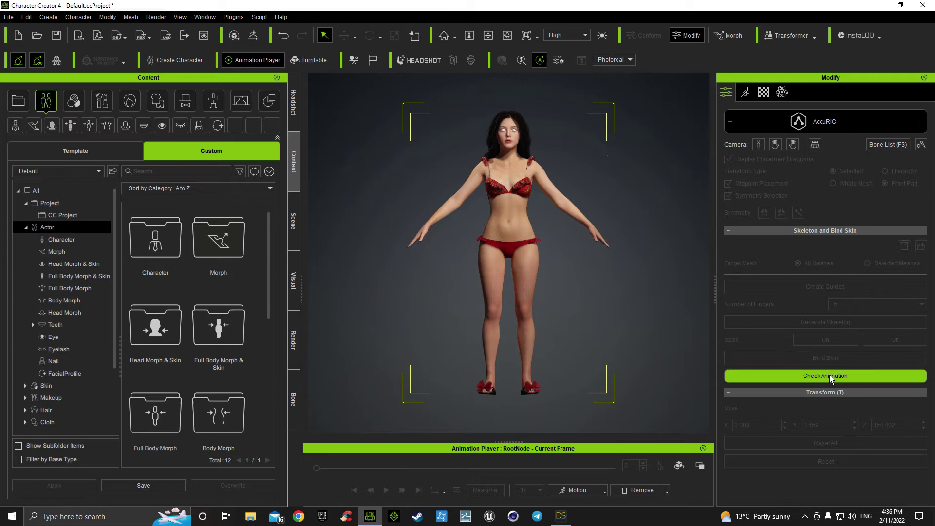
pyautogui.click(583, 490)
pyautogui.moveTo(578, 346)
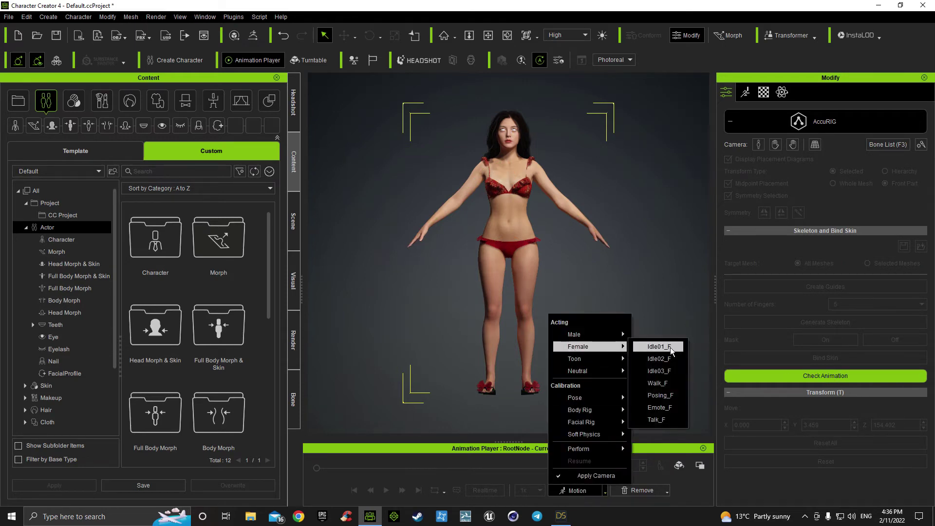
pyautogui.click(655, 346)
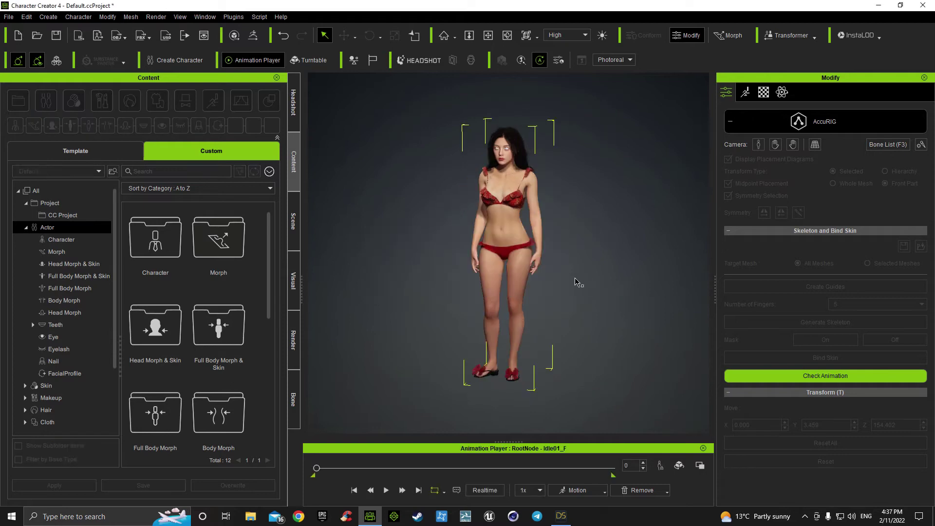
# - Orbit to the figure's side and pause the Idle01_F playback
pyautogui.scroll(5, 561, 270)
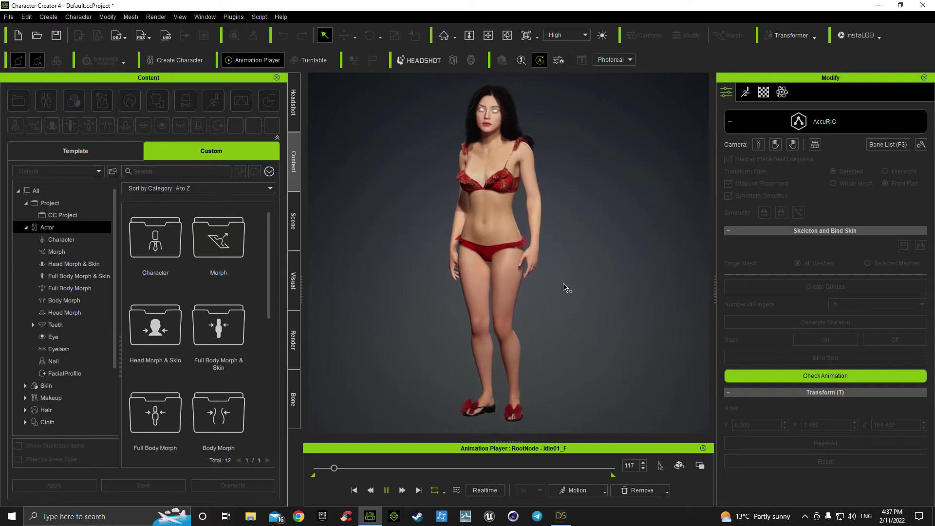
pyautogui.moveTo(563, 394); pyautogui.dragTo(507, 236, button='right')
pyautogui.scroll(3, 448, 256)
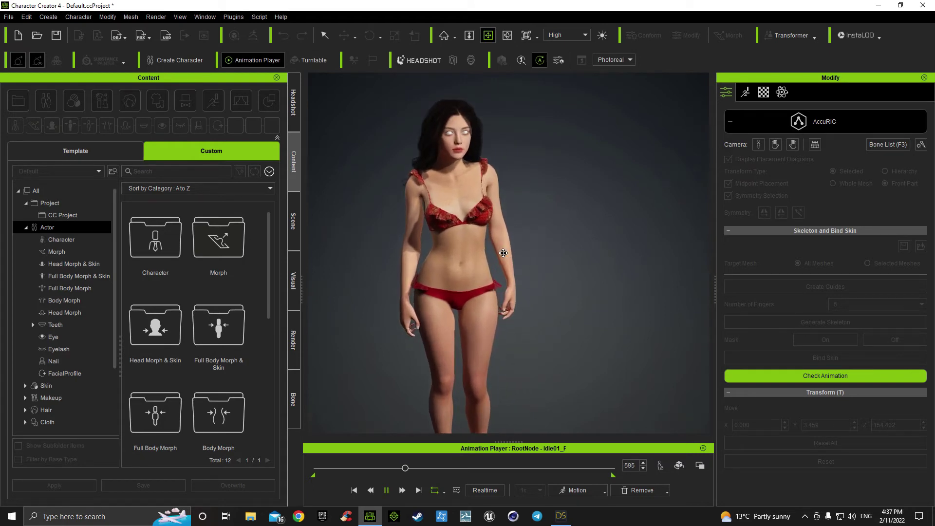
pyautogui.click(448, 257)
pyautogui.scroll(5, 520, 250)
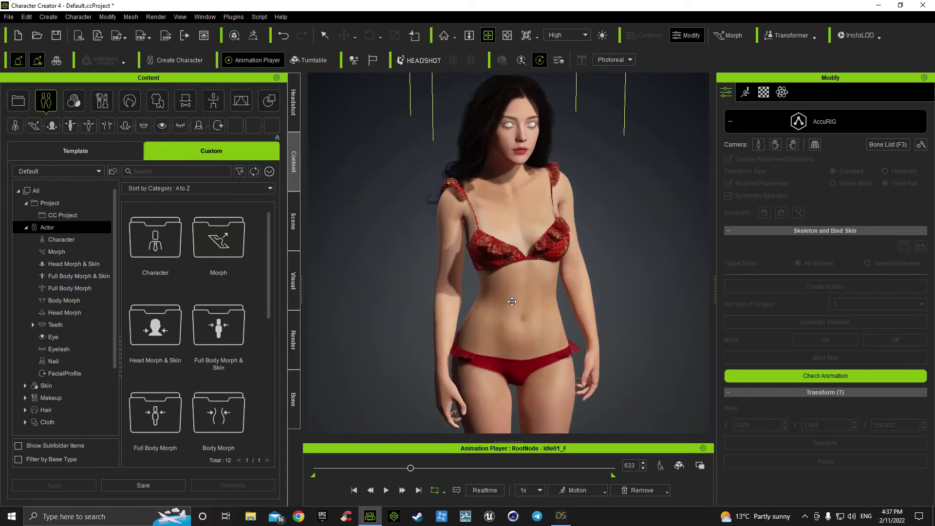
pyautogui.scroll(2, 520, 249)
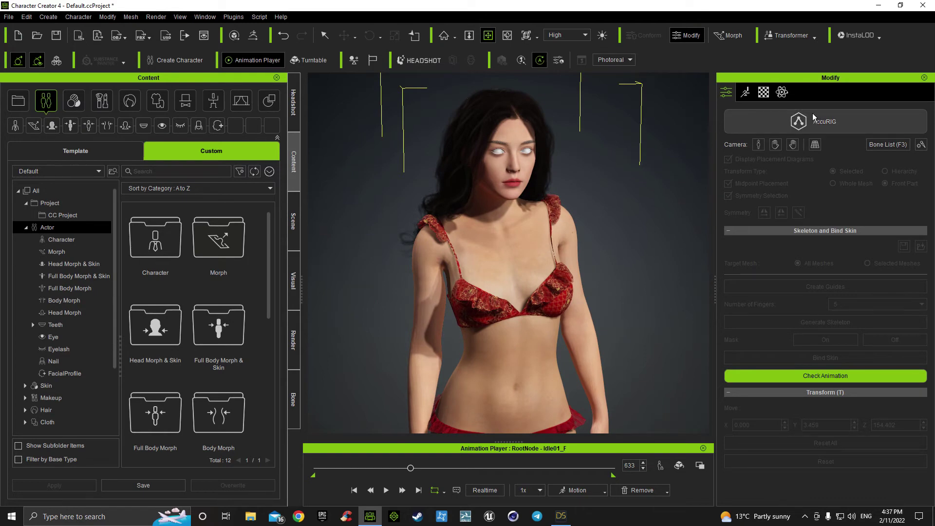
# - Exit AccuRIG and pick the Hide brush in Edit Mesh's Sculpt tab
pyautogui.click(813, 117)
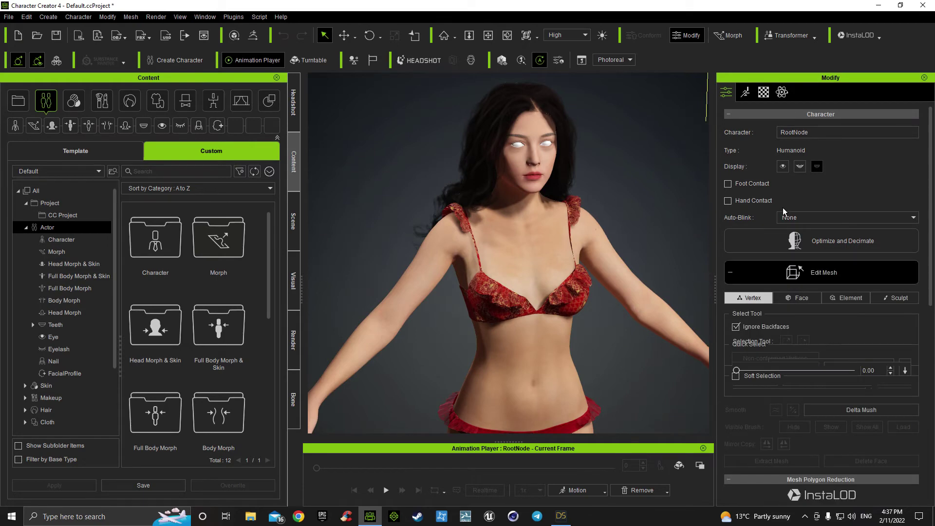
pyautogui.click(903, 147)
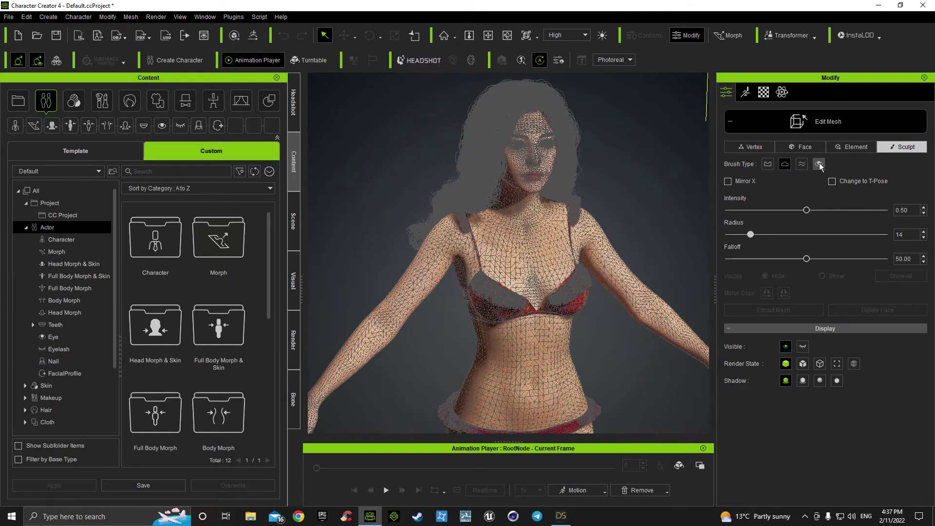
pyautogui.click(819, 165)
# - Frame the face and hide the white mesh covering each eyeball
pyautogui.scroll(5, 584, 195)
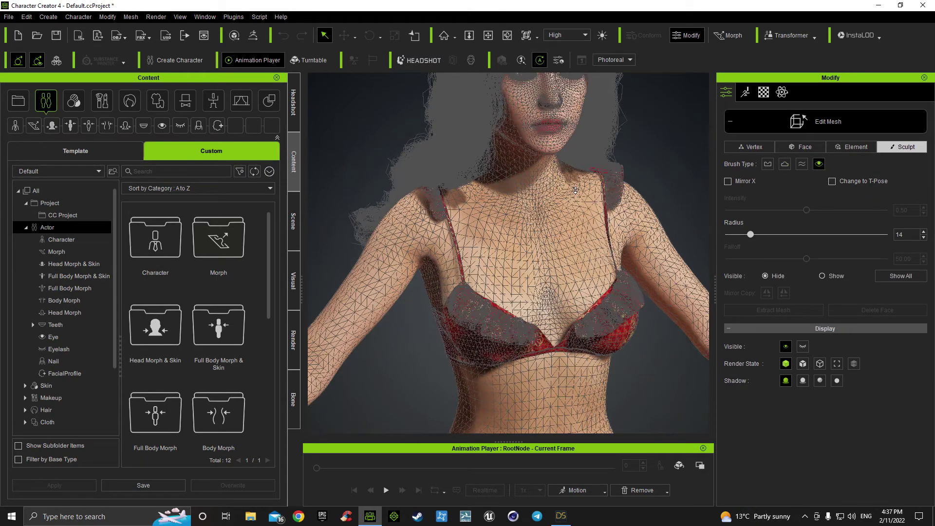
pyautogui.moveTo(537, 193); pyautogui.dragTo(504, 263, button='middle')
pyautogui.scroll(8, 503, 263)
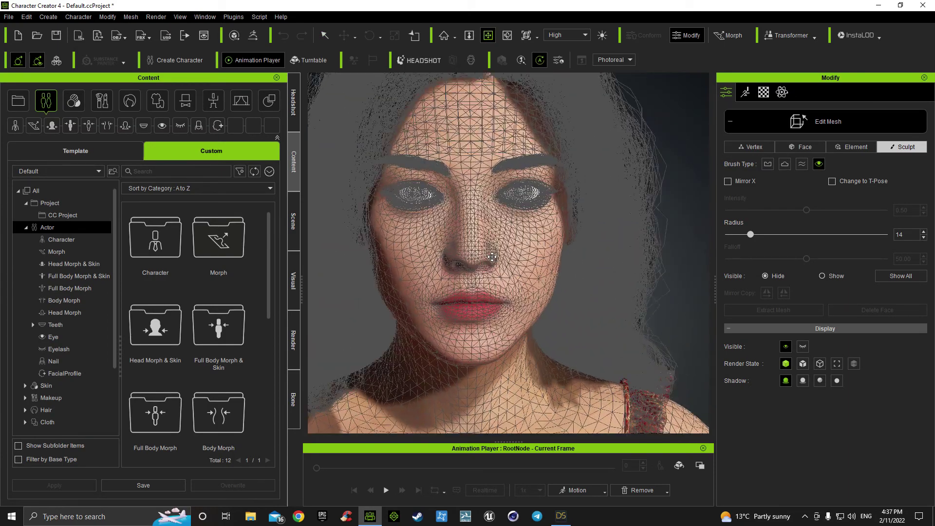
pyautogui.moveTo(497, 262); pyautogui.dragTo(555, 291, button='middle')
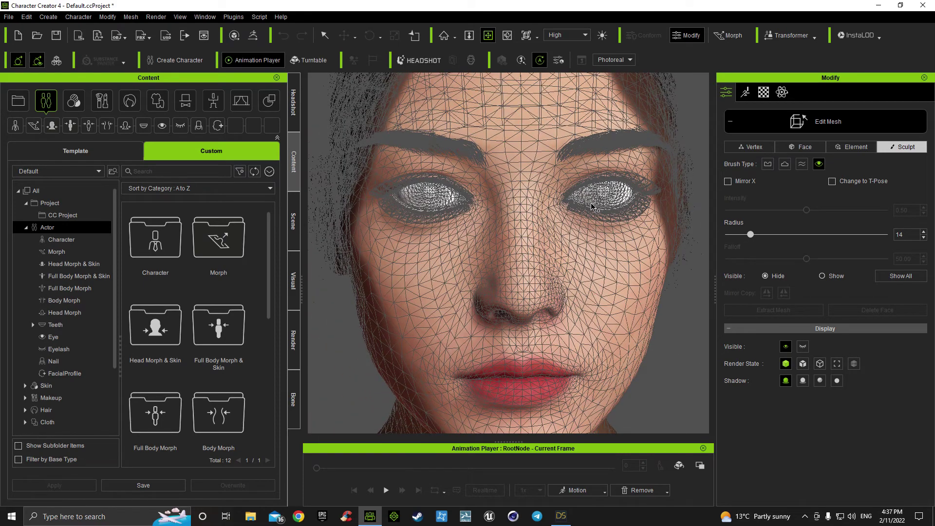
pyautogui.press('q')
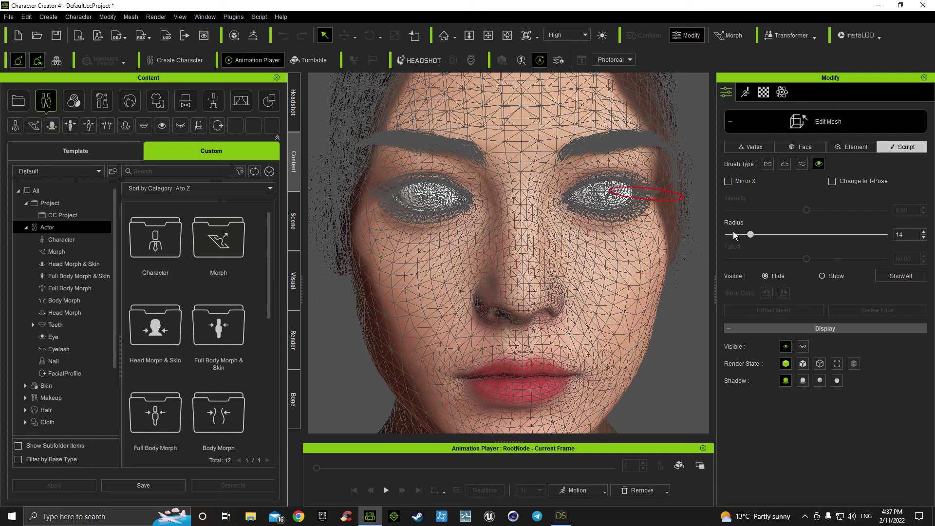
pyautogui.click(604, 196)
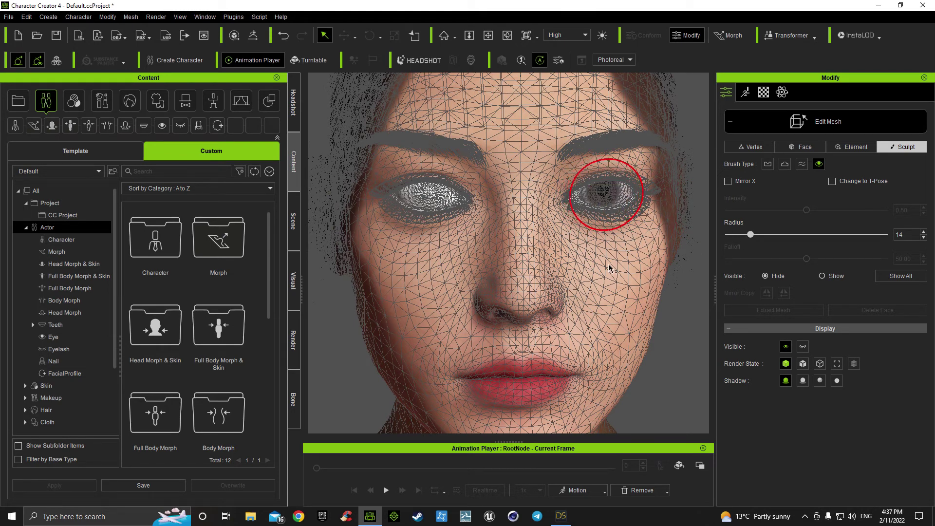
pyautogui.click(428, 197)
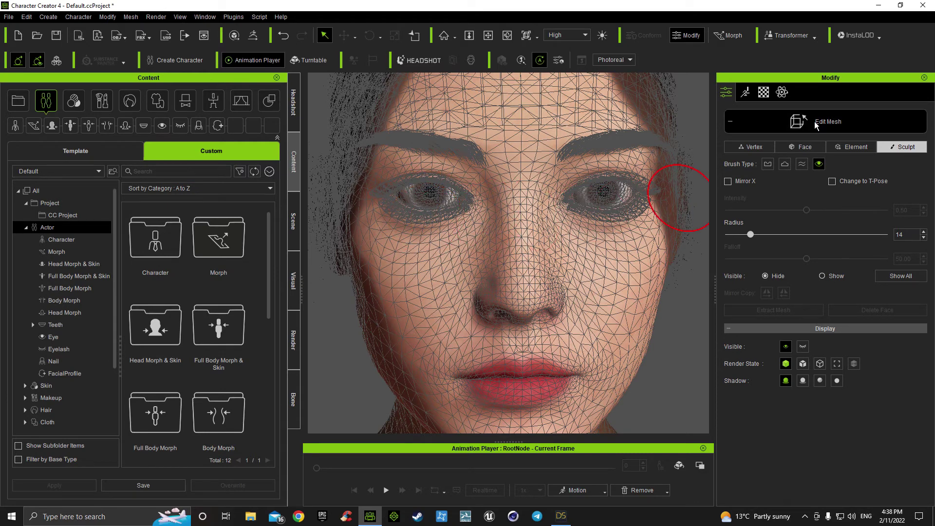
# - Exit Edit Mesh and zoom in close on the eye to check its clear brown iris
pyautogui.press('Escape')
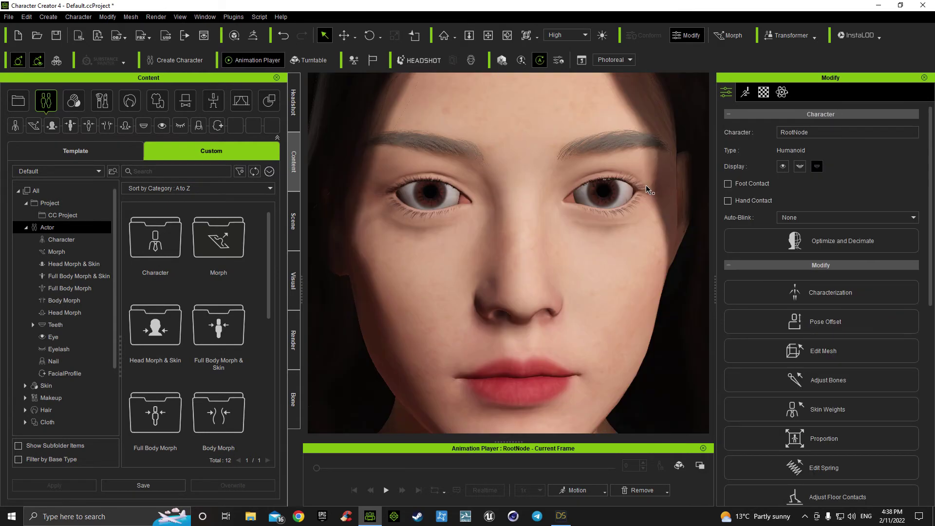
pyautogui.scroll(-3, 550, 229)
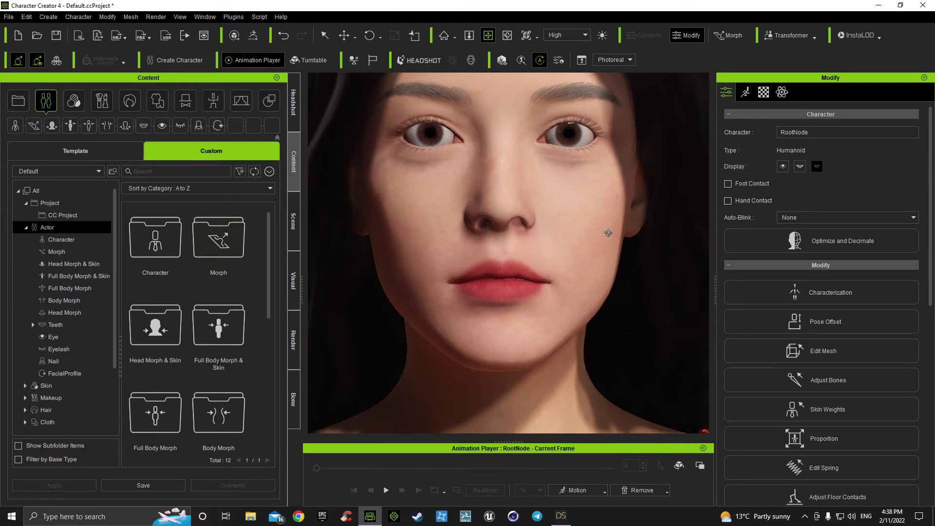
pyautogui.scroll(5, 548, 226)
pyautogui.scroll(-5, 540, 207)
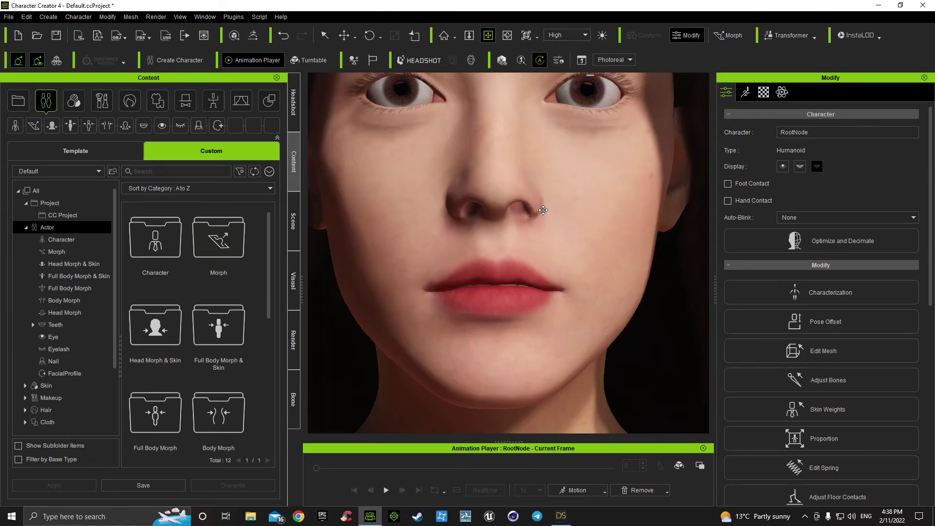
pyautogui.scroll(4, 546, 224)
pyautogui.moveTo(545, 232); pyautogui.dragTo(550, 277, button='middle')
pyautogui.scroll(4, 549, 275)
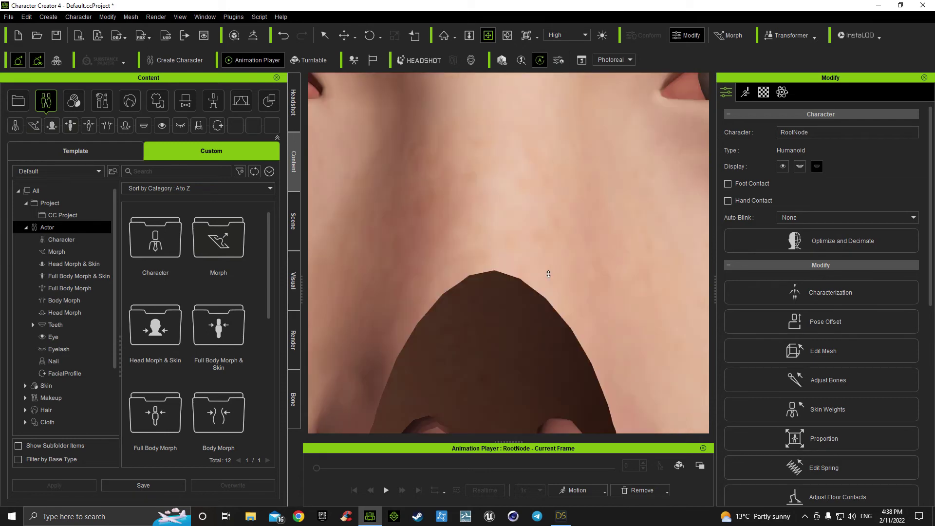
pyautogui.moveTo(524, 238); pyautogui.dragTo(382, 313, button='middle')
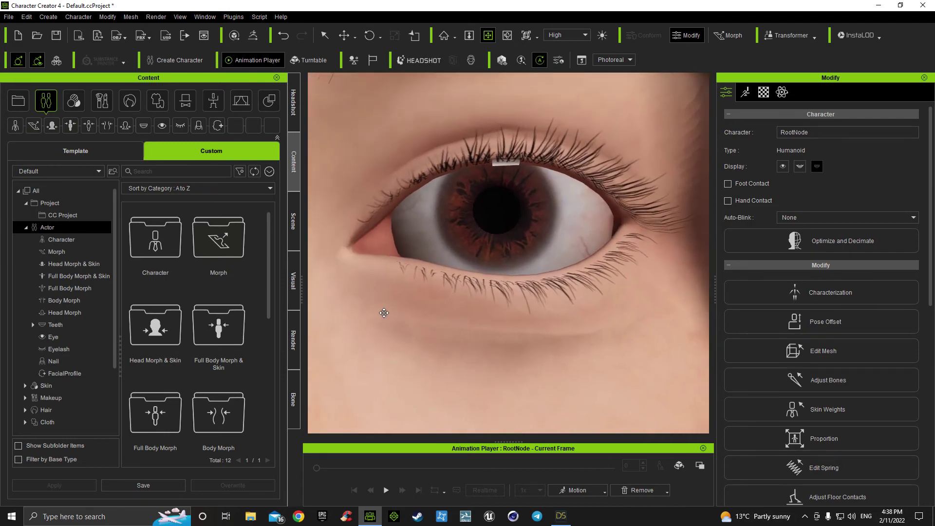
# - Reopen Edit Mesh's Sculpt Hide brush and paint over stray faces on the upper eyelid
pyautogui.click(819, 344)
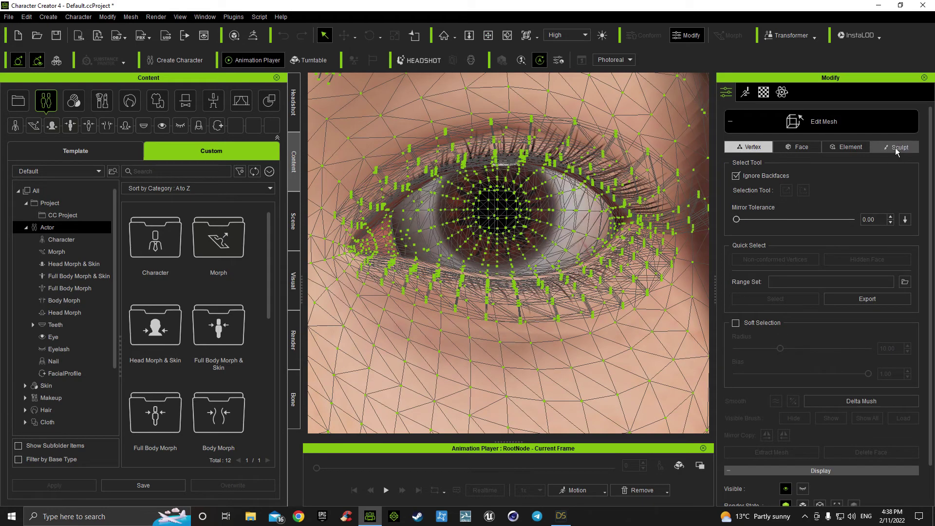
pyautogui.click(895, 148)
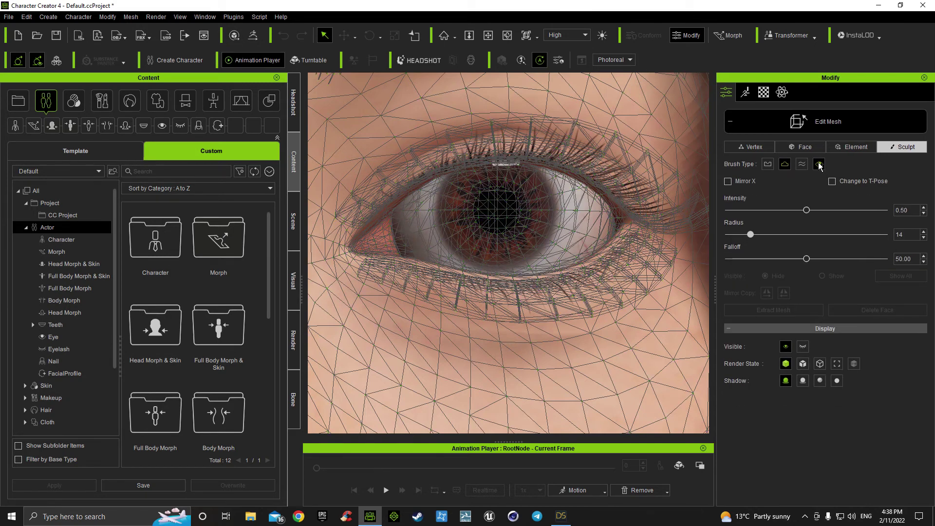
pyautogui.click(818, 164)
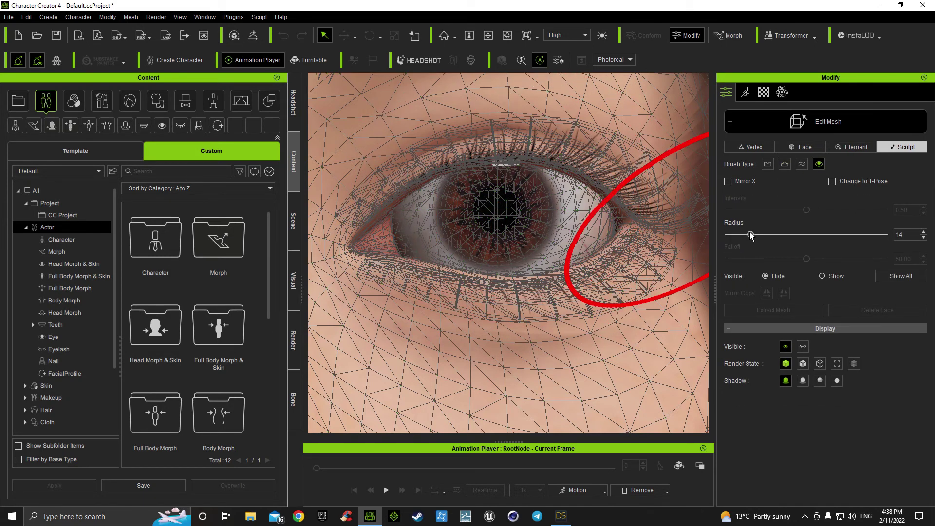
pyautogui.click(506, 168)
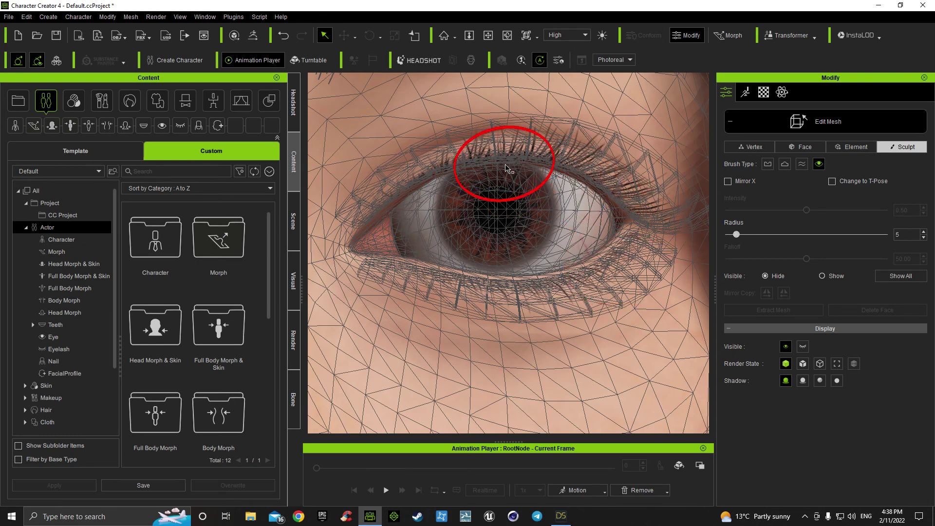
# - Re-centre the close-up on the whole eye and resume brushing at radius 5
pyautogui.moveTo(392, 286); pyautogui.dragTo(619, 267, button='middle')
pyautogui.scroll(3, 620, 268)
pyautogui.scroll(-3, 619, 268)
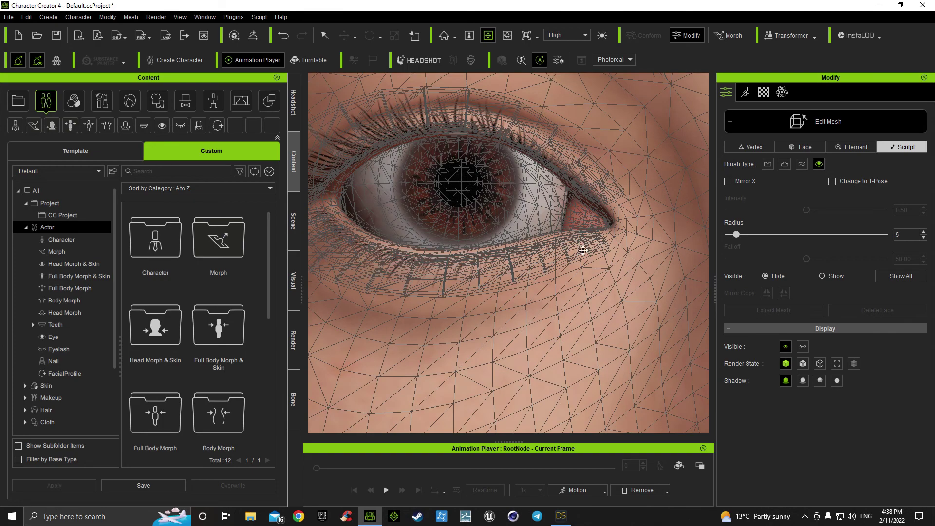
pyautogui.moveTo(484, 205); pyautogui.dragTo(513, 280, button='middle')
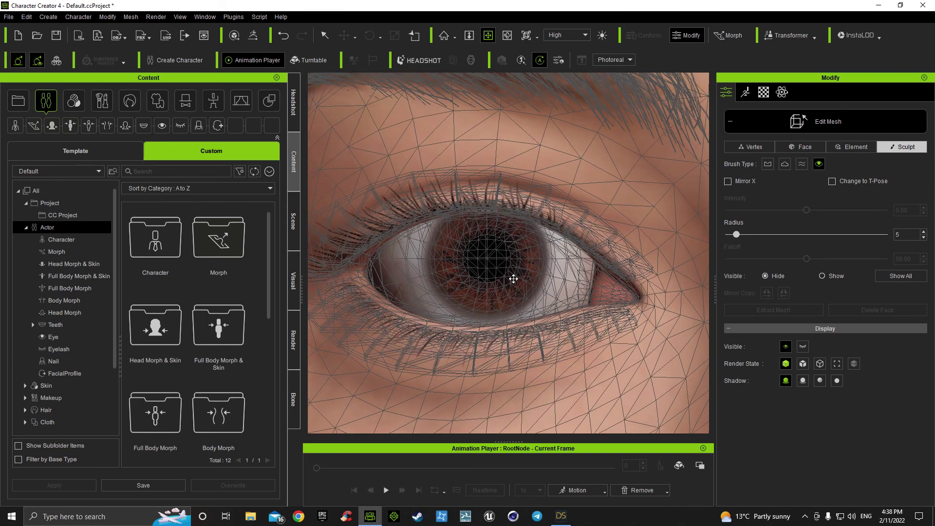
pyautogui.scroll(-3, 513, 279)
pyautogui.scroll(5, 507, 269)
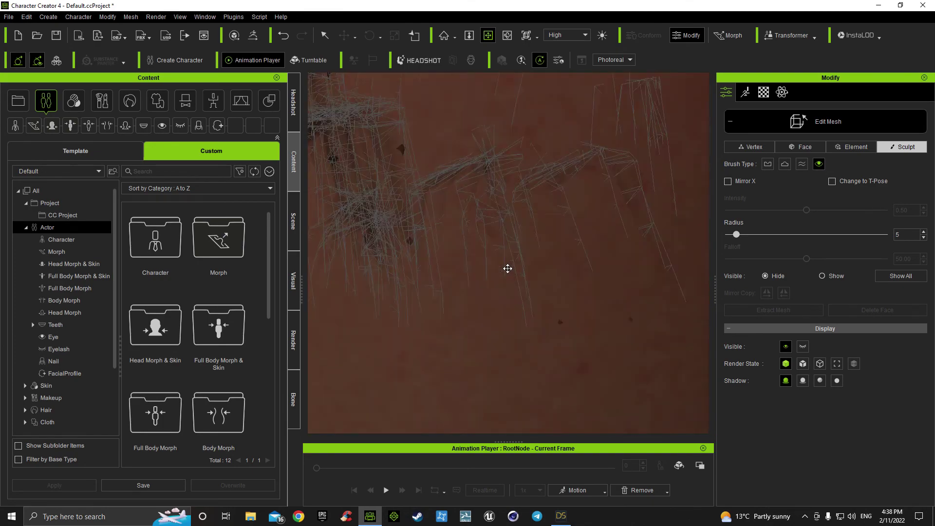
pyautogui.scroll(-4, 507, 268)
pyautogui.scroll(1, 485, 240)
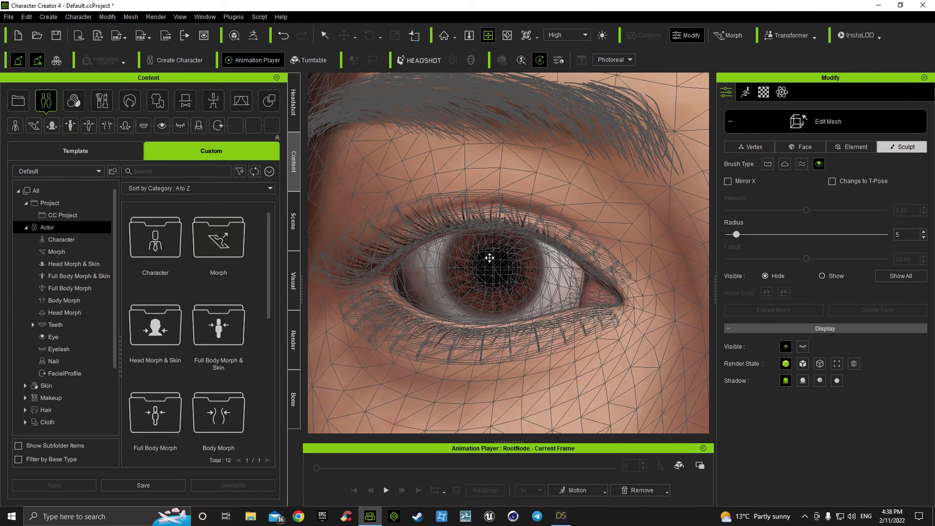
pyautogui.scroll(5, 489, 258)
pyautogui.scroll(-5, 489, 258)
pyautogui.press('q')
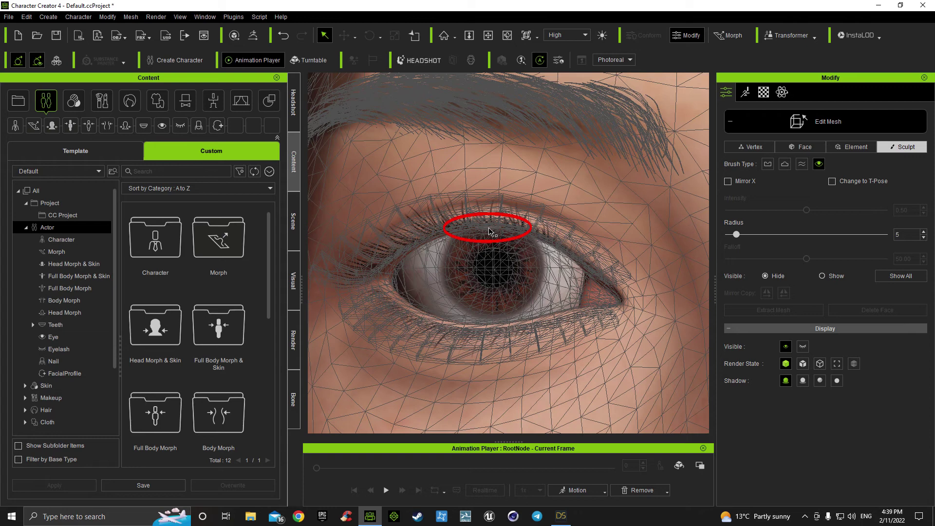
pyautogui.click(851, 119)
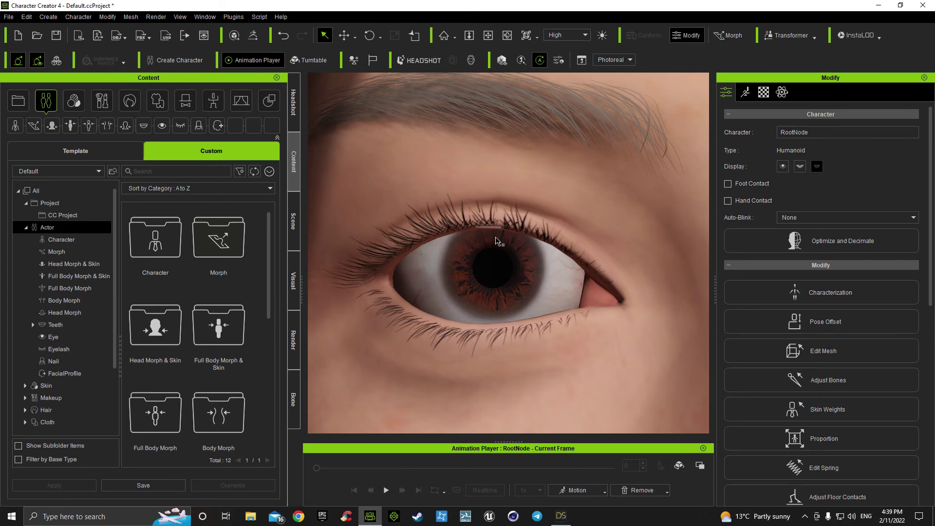
pyautogui.moveTo(490, 269); pyautogui.dragTo(485, 269, button='middle')
pyautogui.scroll(5, 485, 269)
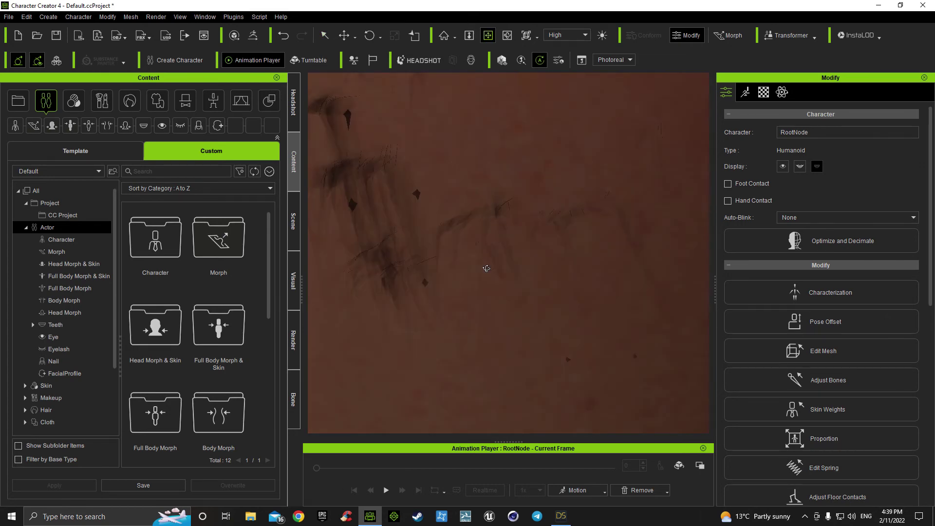
pyautogui.scroll(-5, 486, 268)
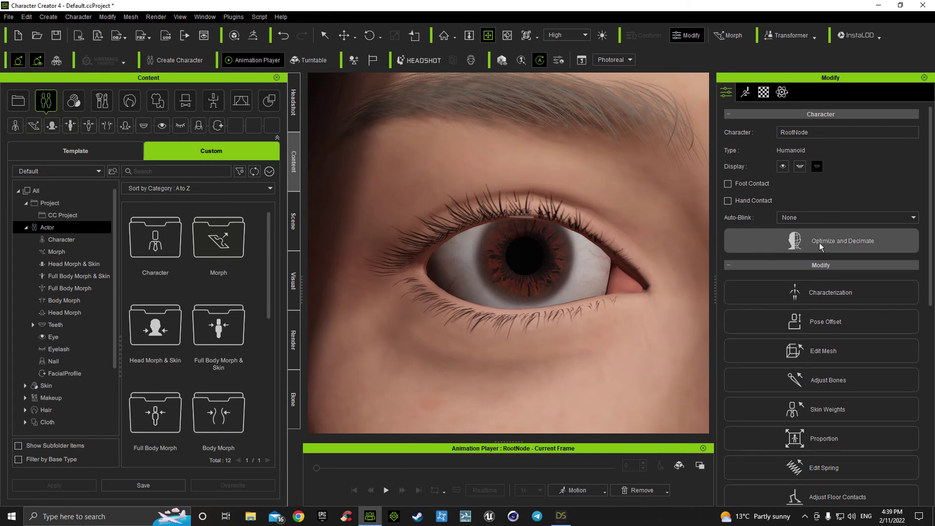
pyautogui.click(829, 354)
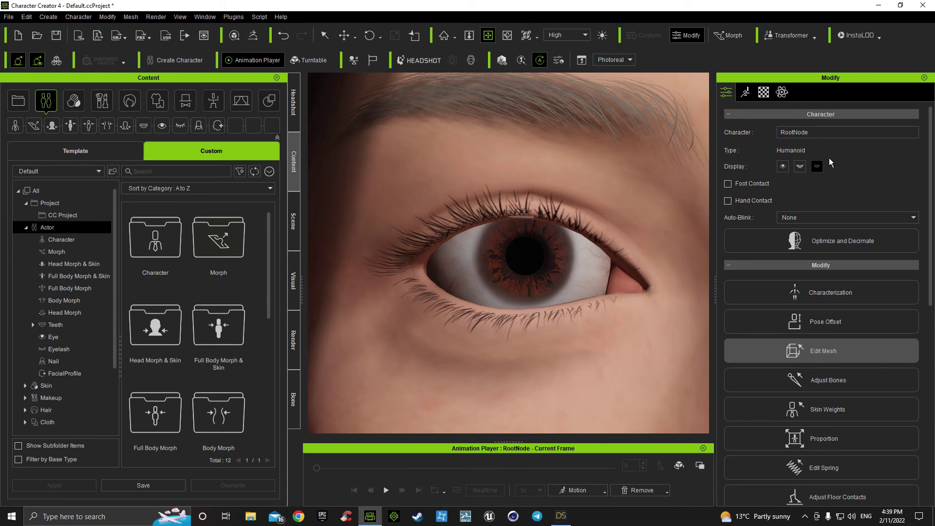
pyautogui.click(898, 147)
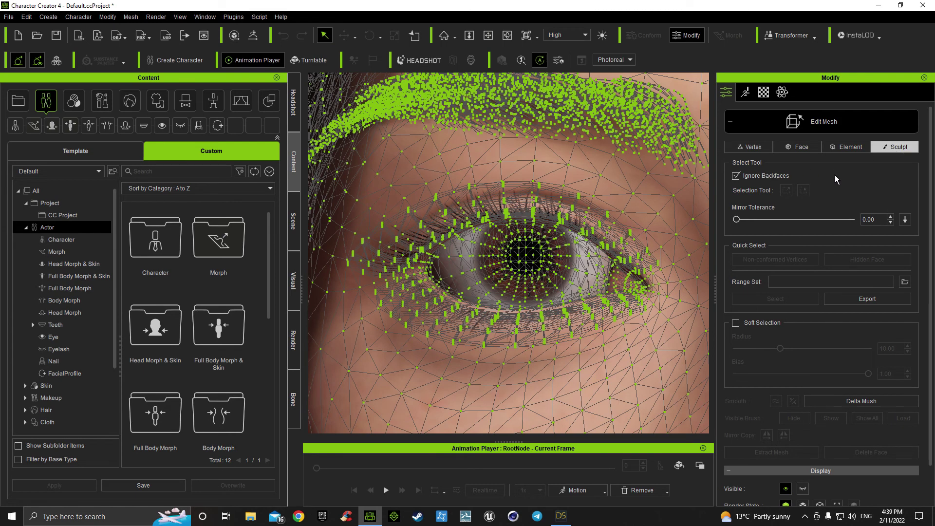
# - Hide the outer eye-corner faces with the Hide brush at radius 2, then exit Edit Mesh
pyautogui.click(818, 165)
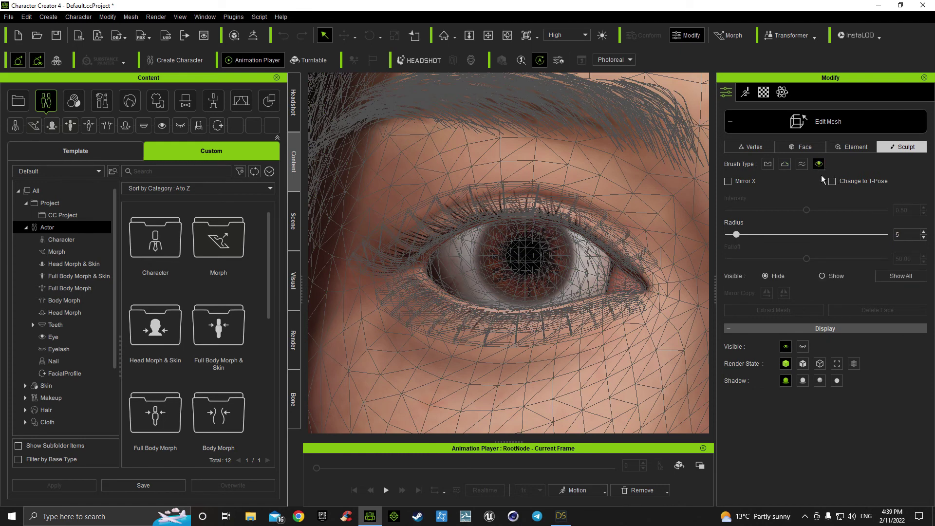
pyautogui.moveTo(733, 236); pyautogui.dragTo(731, 234)
pyautogui.click(816, 122)
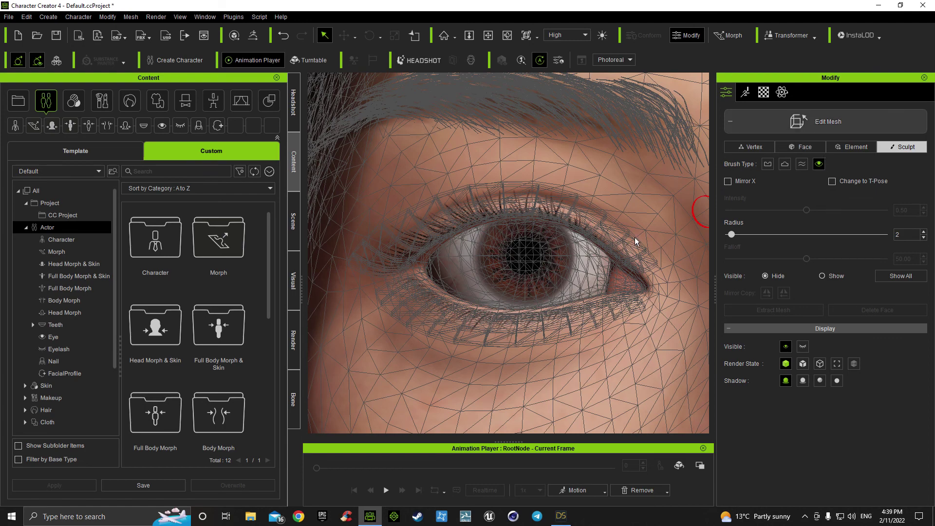
# - Frame the face, then the full bikini figure, and bring up the motion list
pyautogui.press('f')
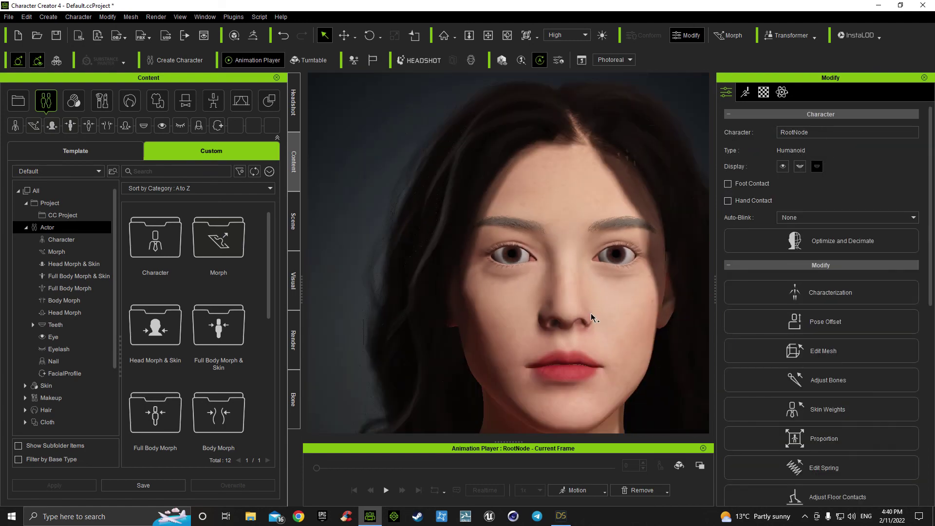
pyautogui.press('z')
pyautogui.moveTo(550, 307); pyautogui.dragTo(501, 375)
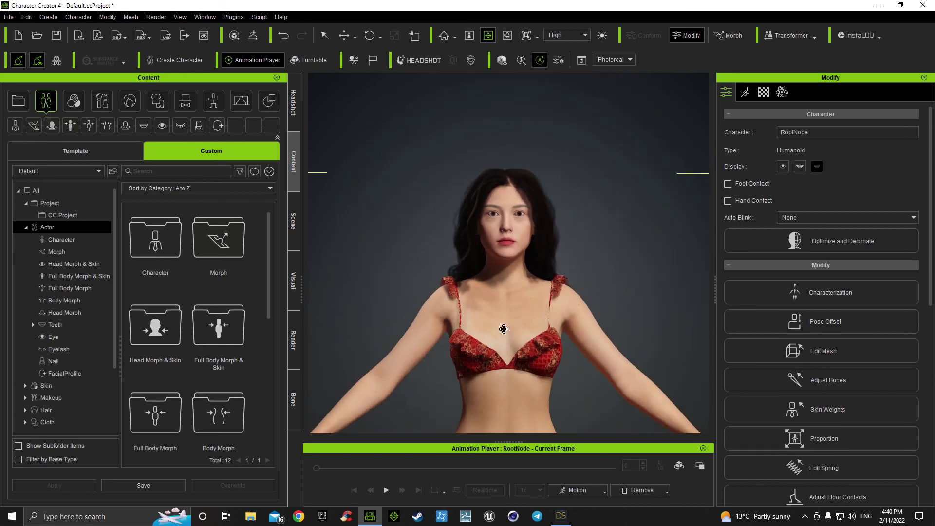
pyautogui.press('f')
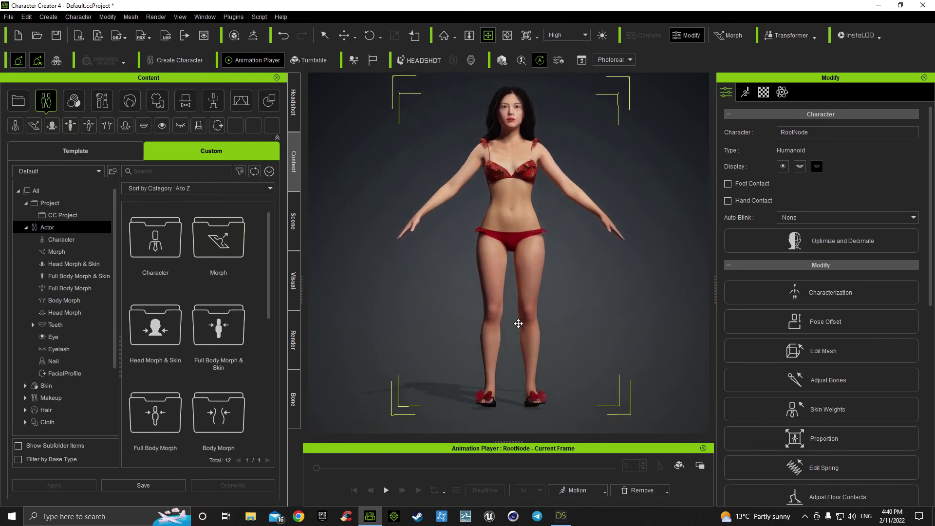
pyautogui.click(586, 493)
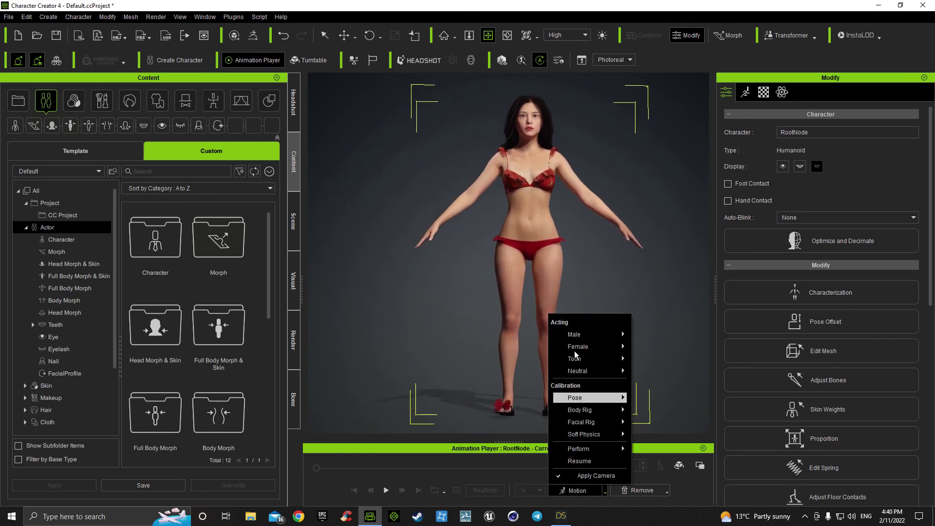
# - Play Idle01_F on the figure, viewing it from a three-quarter angle, then stop playback
pyautogui.moveTo(586, 349)
pyautogui.click(659, 346)
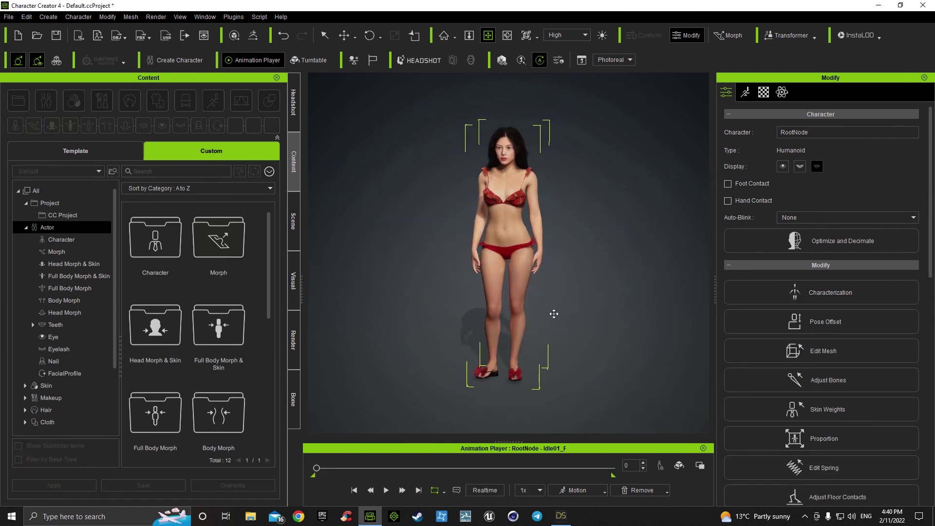
pyautogui.scroll(3, 546, 313)
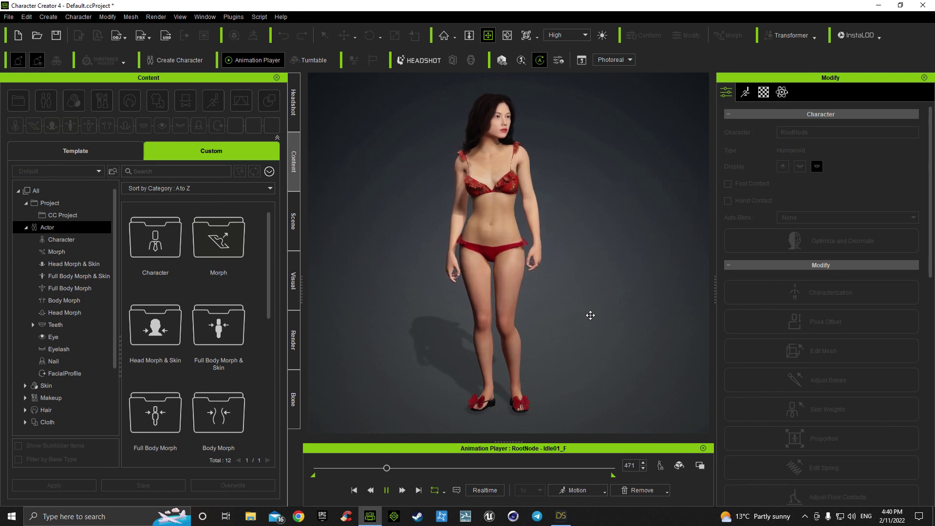
pyautogui.scroll(2, 583, 248)
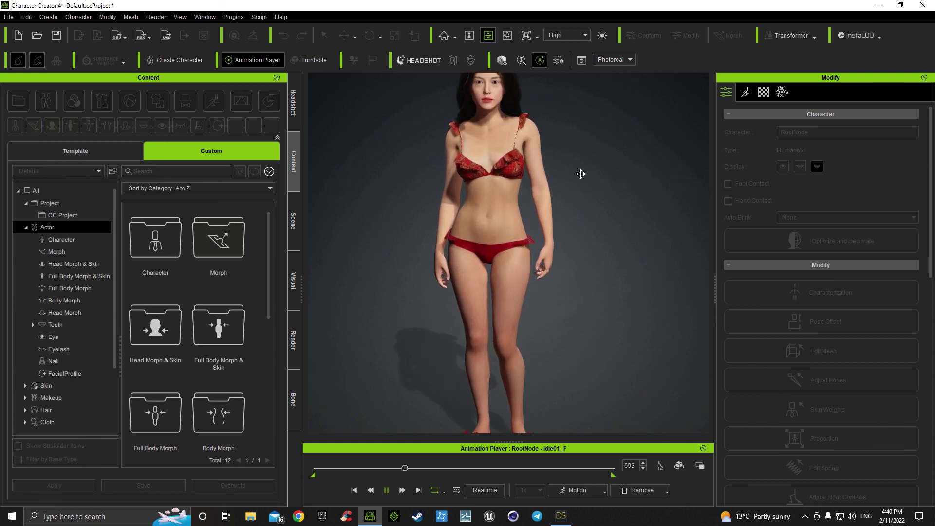
pyautogui.scroll(3, 594, 242)
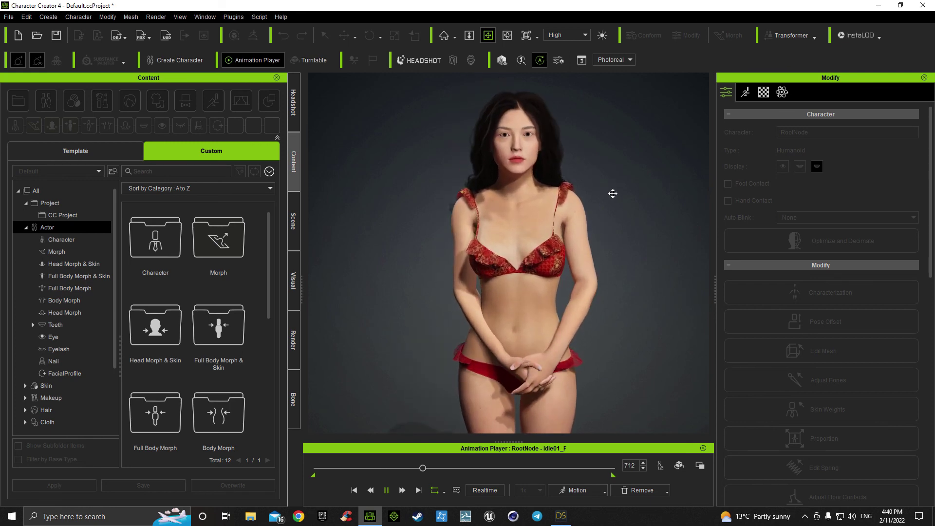
pyautogui.scroll(3, 624, 297)
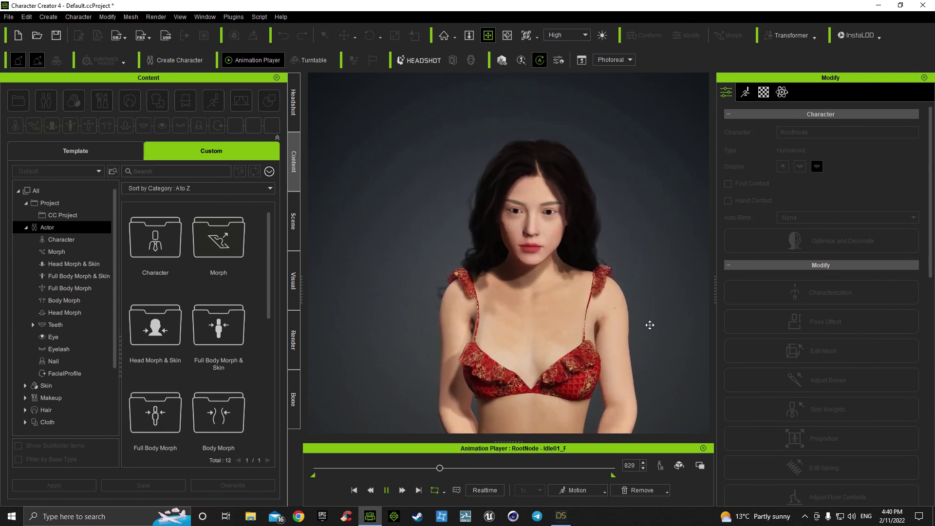
pyautogui.moveTo(663, 326); pyautogui.dragTo(481, 274, button='right')
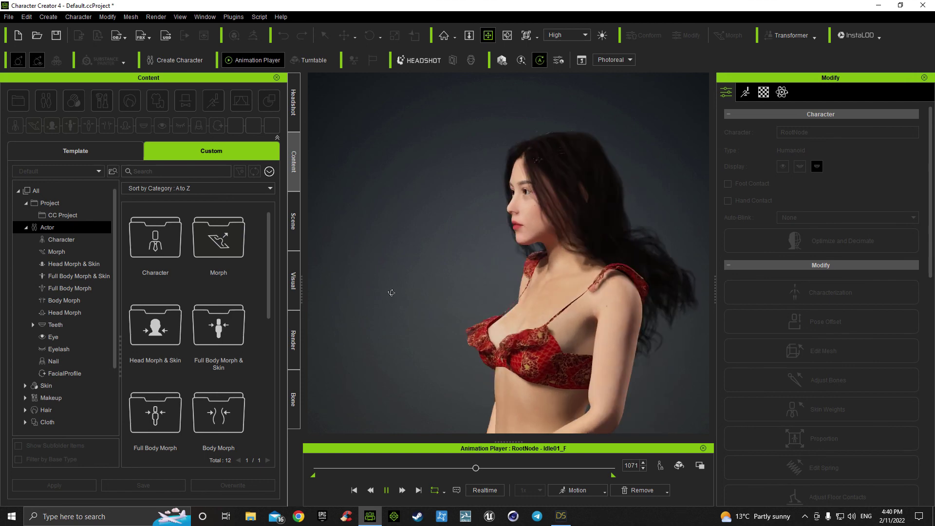
pyautogui.scroll(3, 521, 290)
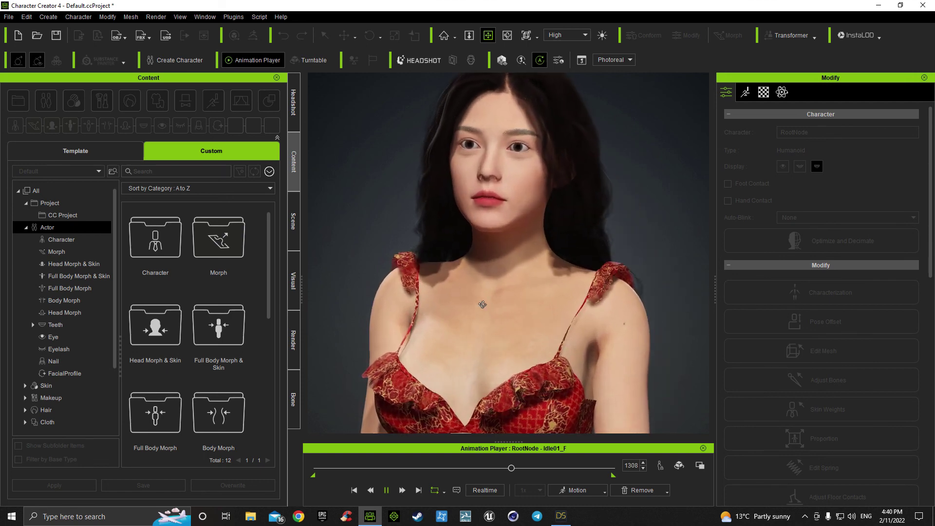
pyautogui.scroll(2, 504, 312)
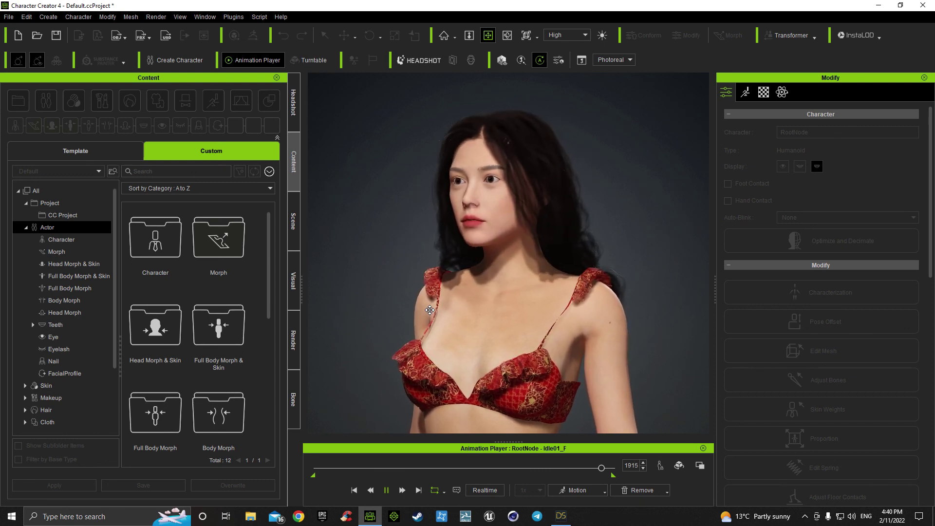
pyautogui.click(429, 310)
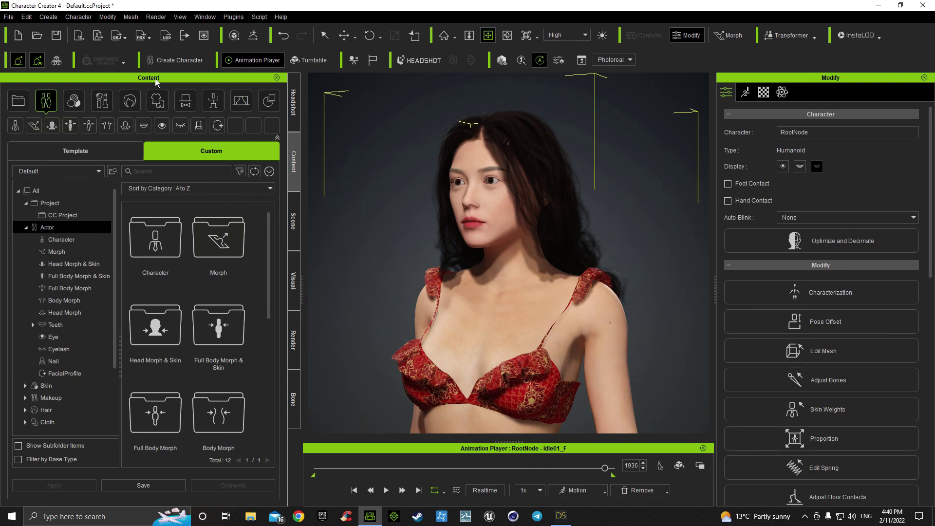
pyautogui.hotkey('alt', 'z')
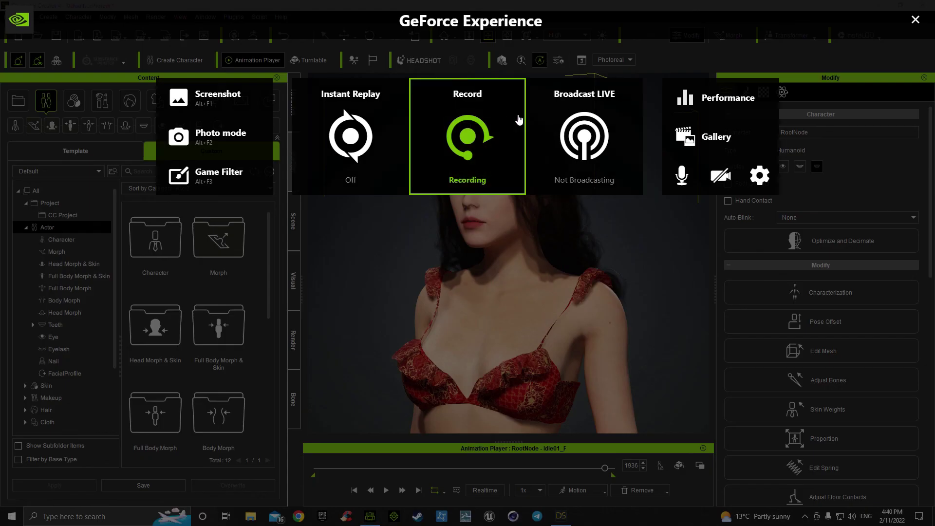